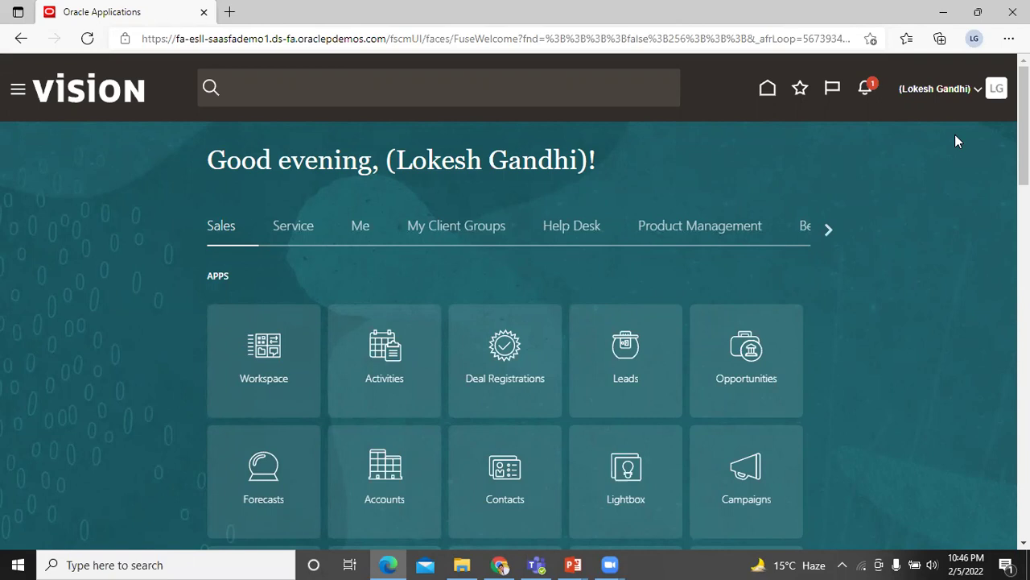
Open Setup and Maintenance and switch the setup offering to Sales.
{"action": "left_click", "coordinate": [952, 93]}
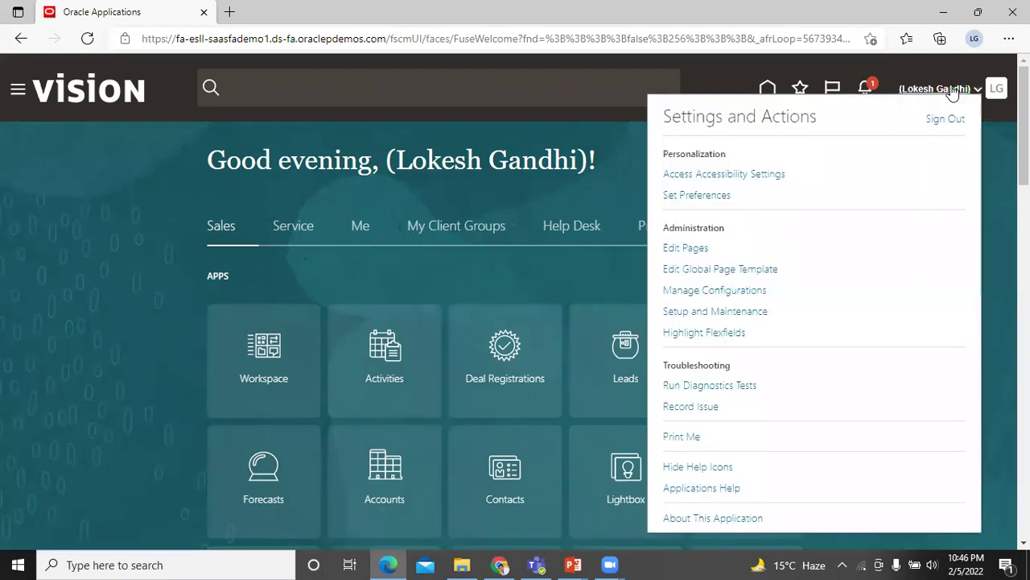
{"action": "left_click", "coordinate": [763, 317]}
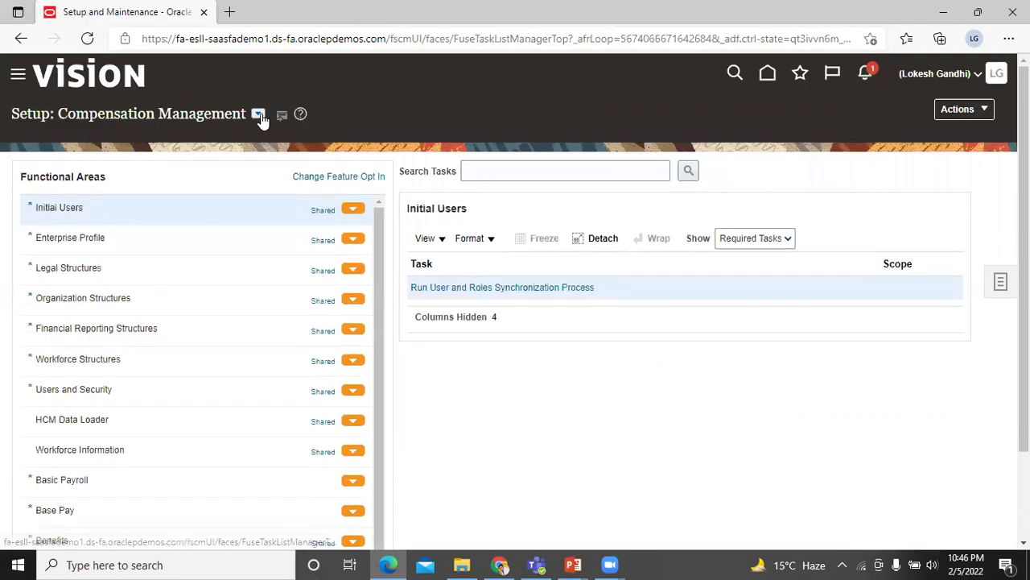
{"action": "left_click", "coordinate": [257, 113]}
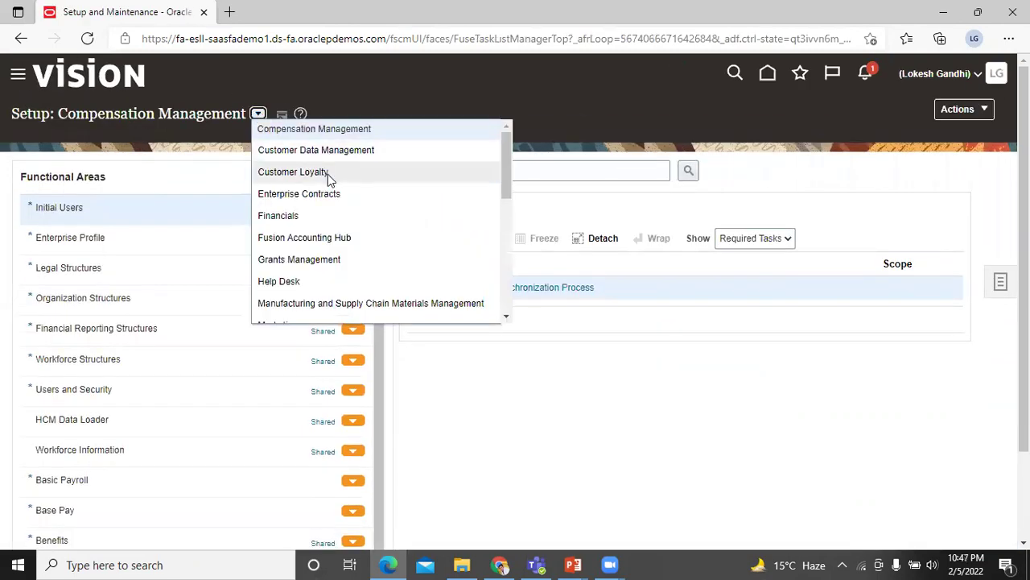
{"action": "scroll", "coordinate": [328, 174], "scroll_direction": "down", "scroll_amount": 3}
{"action": "scroll", "coordinate": [327, 178], "scroll_direction": "down", "scroll_amount": 3}
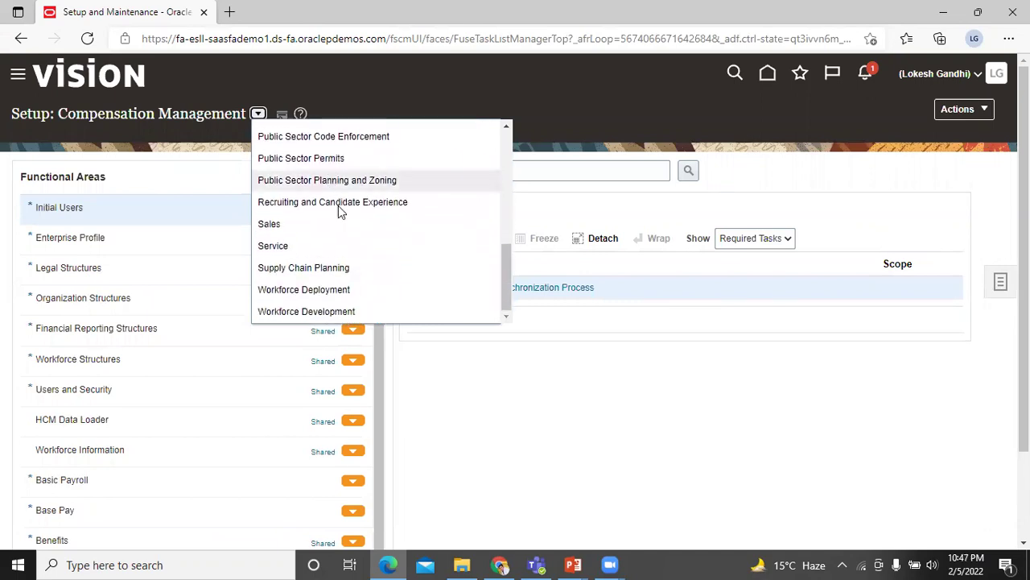
{"action": "left_click", "coordinate": [343, 225]}
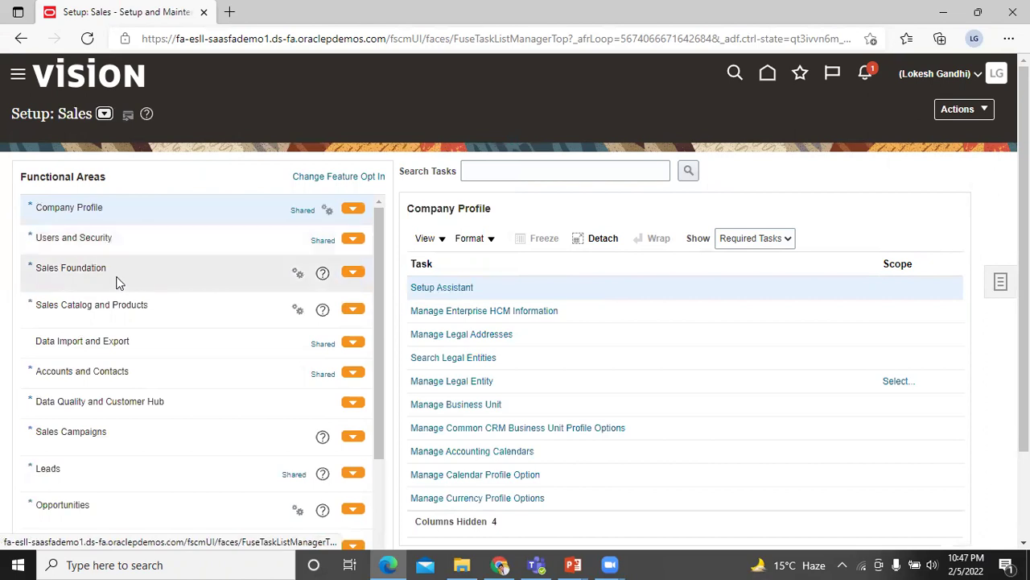
Examine which features are enabled for the Sales Foundation functional area and return to its task list.
{"action": "left_click", "coordinate": [354, 273]}
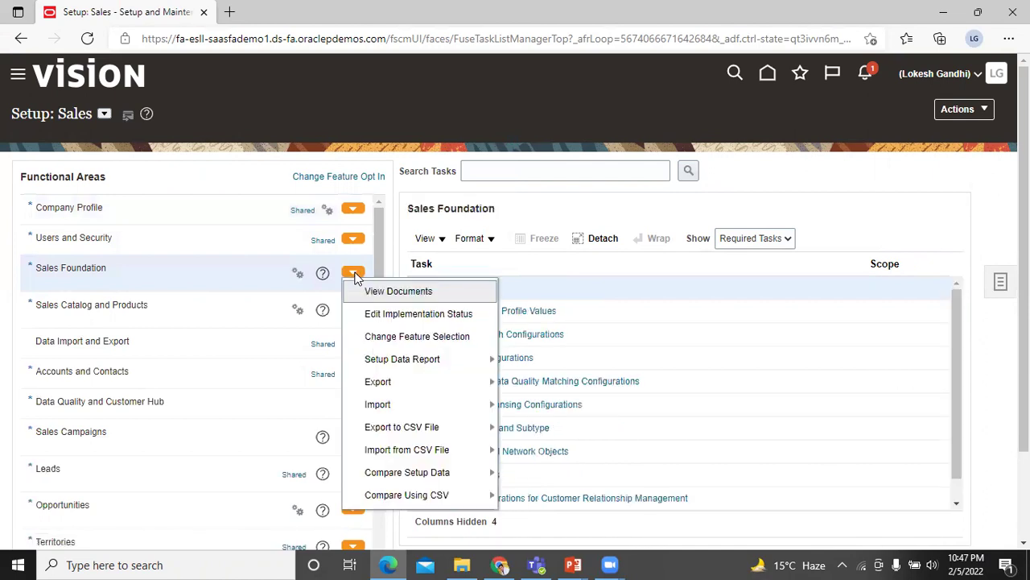
{"action": "left_click", "coordinate": [388, 338]}
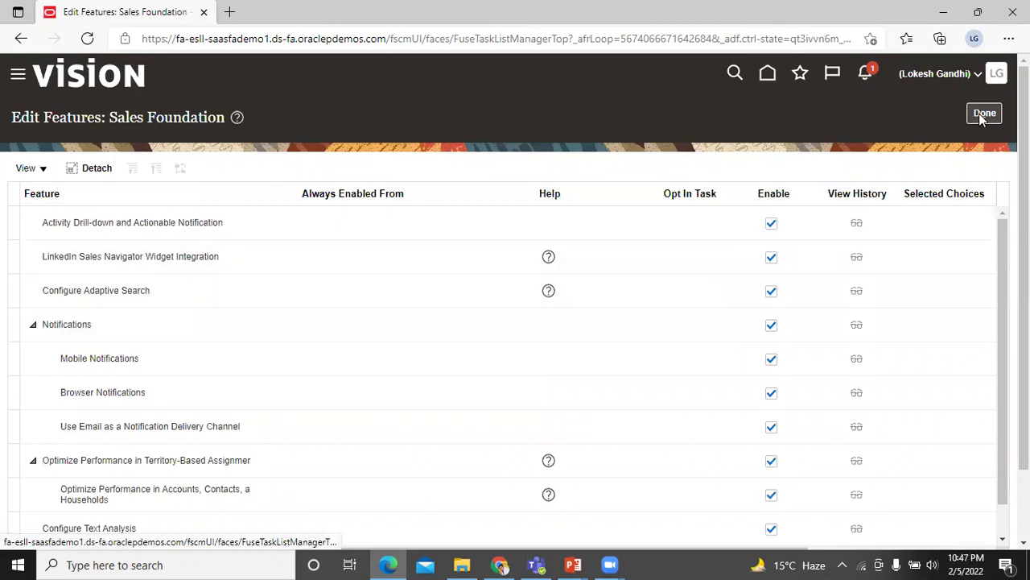
{"action": "left_click", "coordinate": [979, 118]}
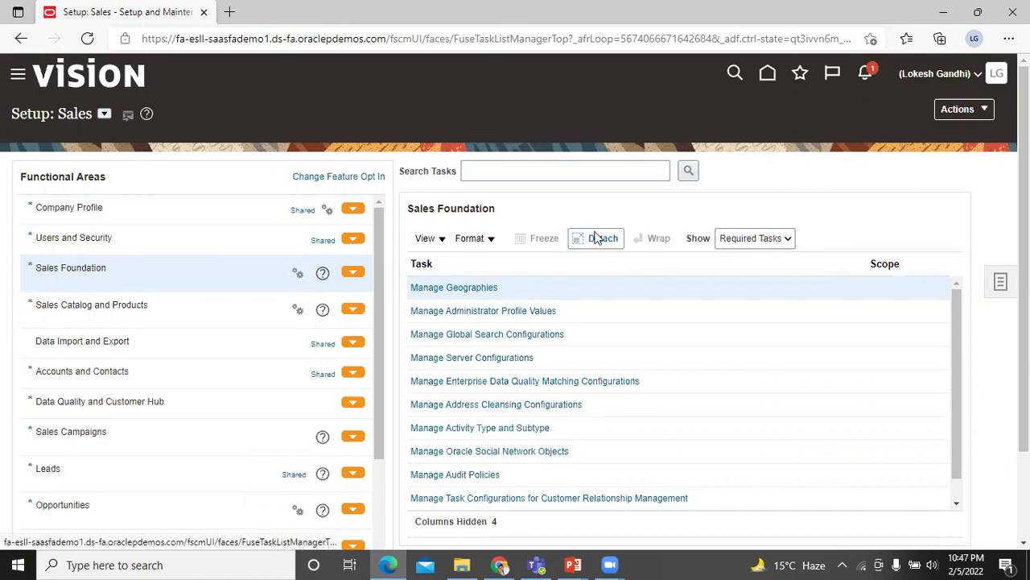
Show All Tasks for Sales Foundation and open the Configure Adaptive Search task.
{"action": "left_click", "coordinate": [787, 238]}
{"action": "left_click", "coordinate": [736, 257]}
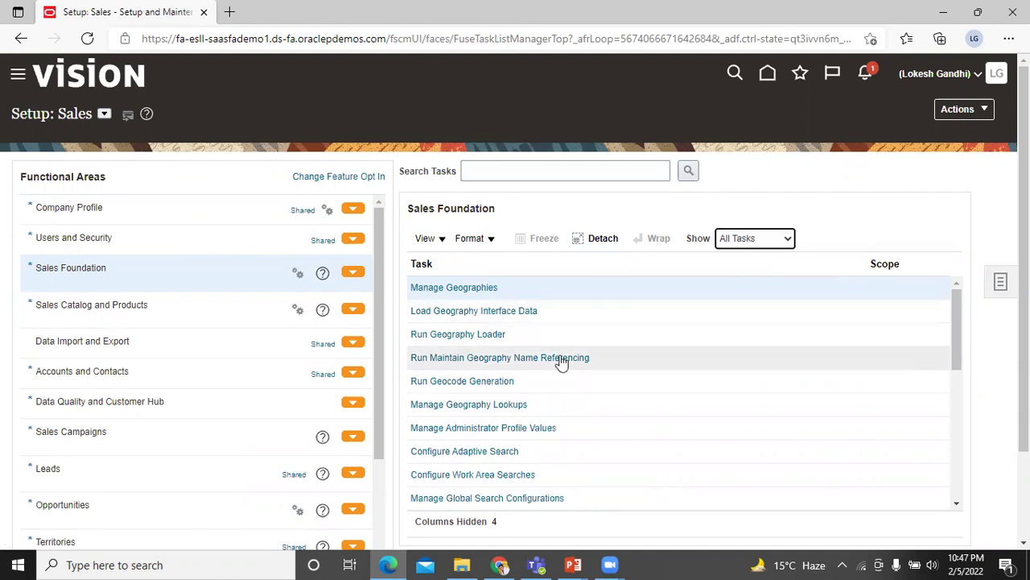
{"action": "left_click", "coordinate": [481, 452]}
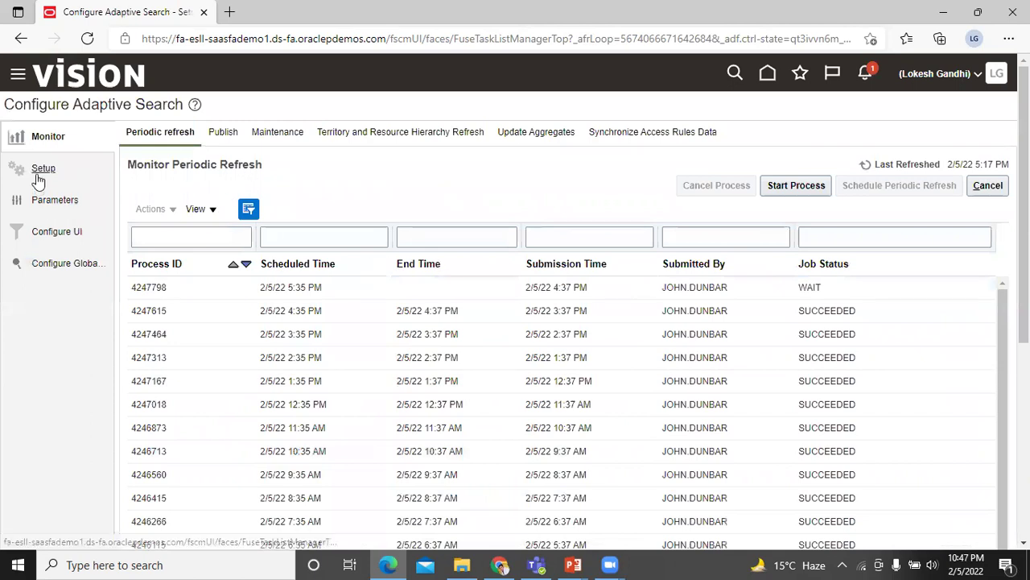
Examine the objects enabled for Adaptive Search and the publishing job history, and return to the Sales setup page.
{"action": "left_click", "coordinate": [38, 172]}
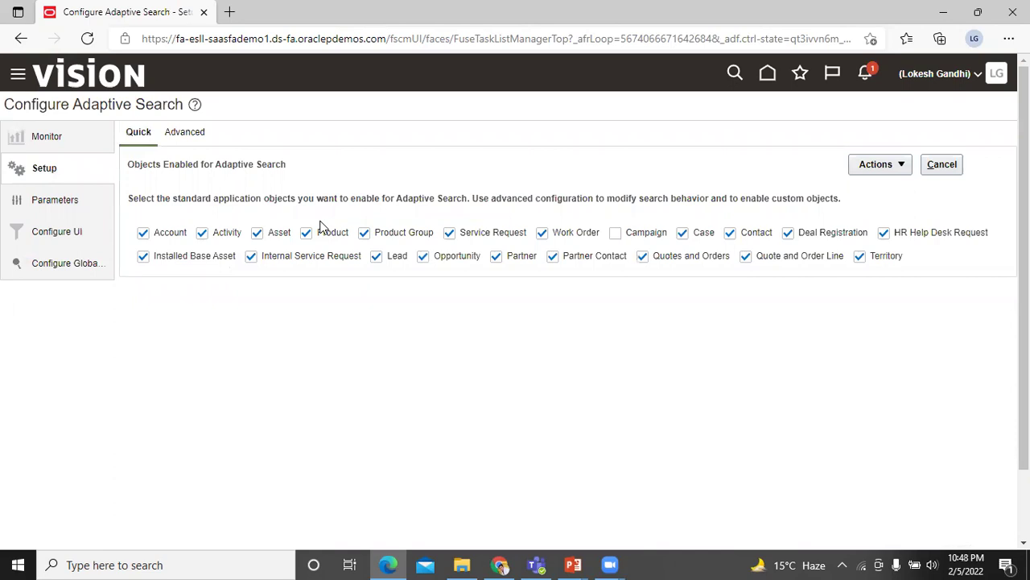
{"action": "left_click", "coordinate": [875, 164]}
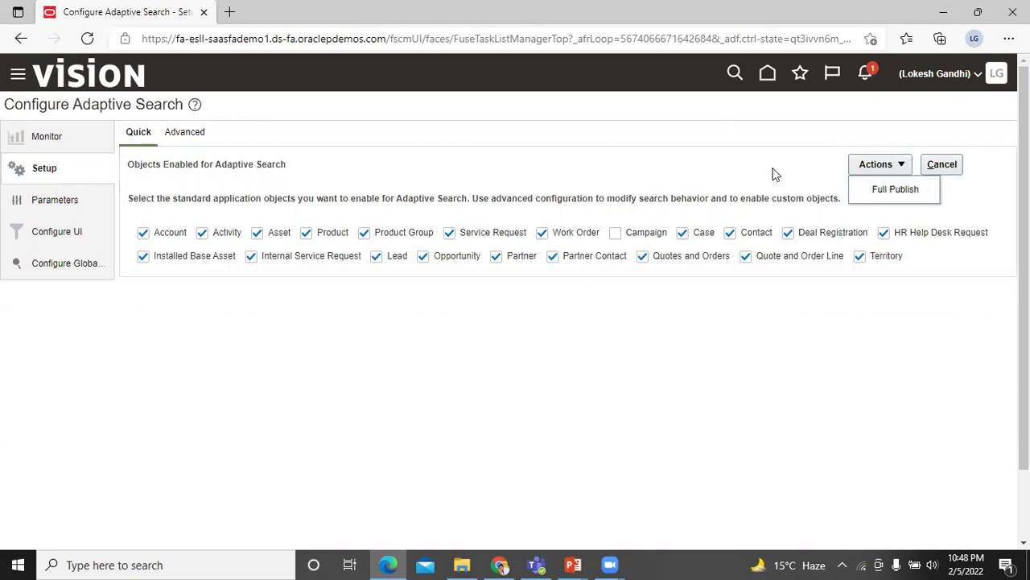
{"action": "left_click", "coordinate": [46, 137]}
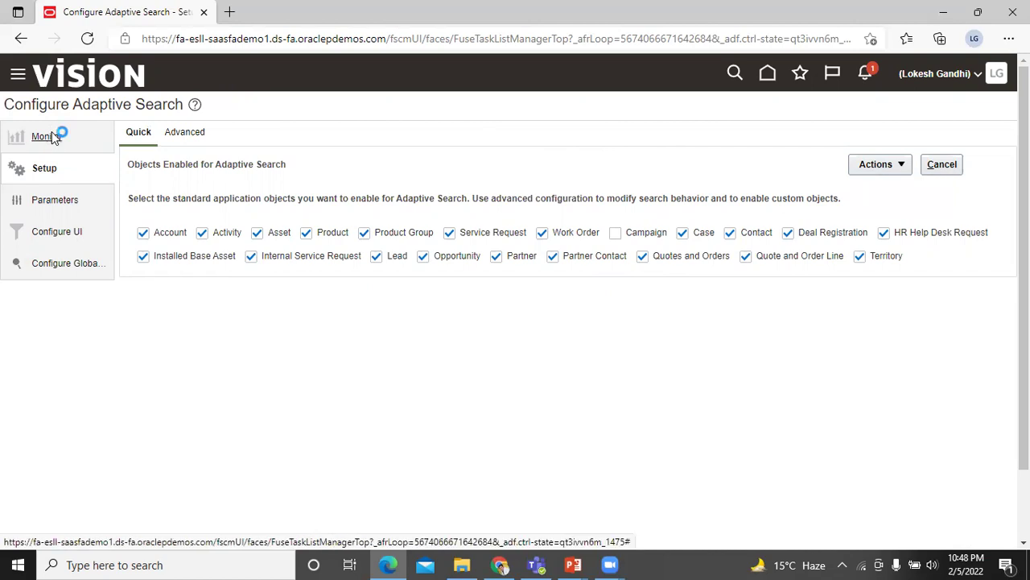
{"action": "left_click", "coordinate": [219, 132]}
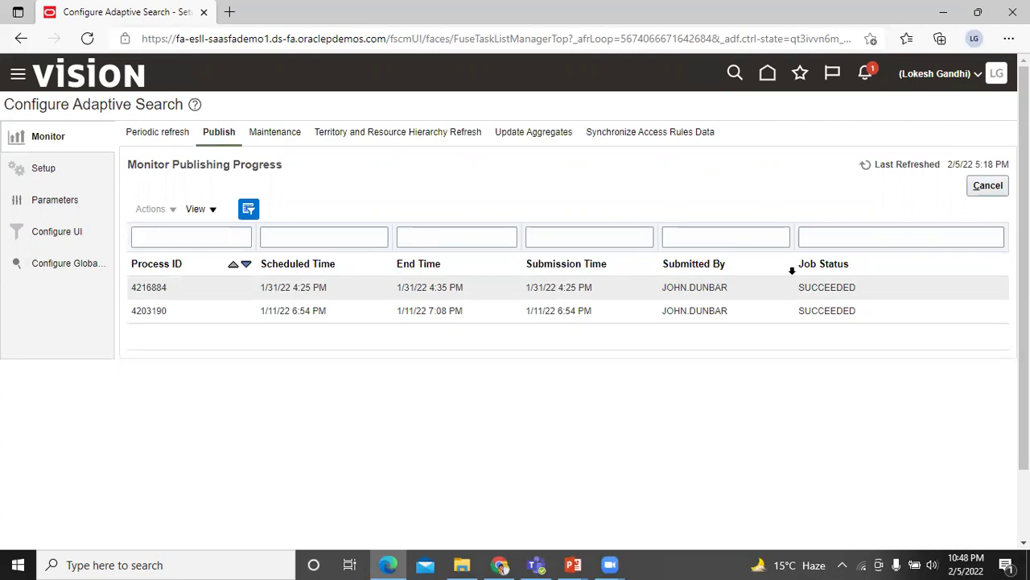
{"action": "left_click", "coordinate": [989, 188]}
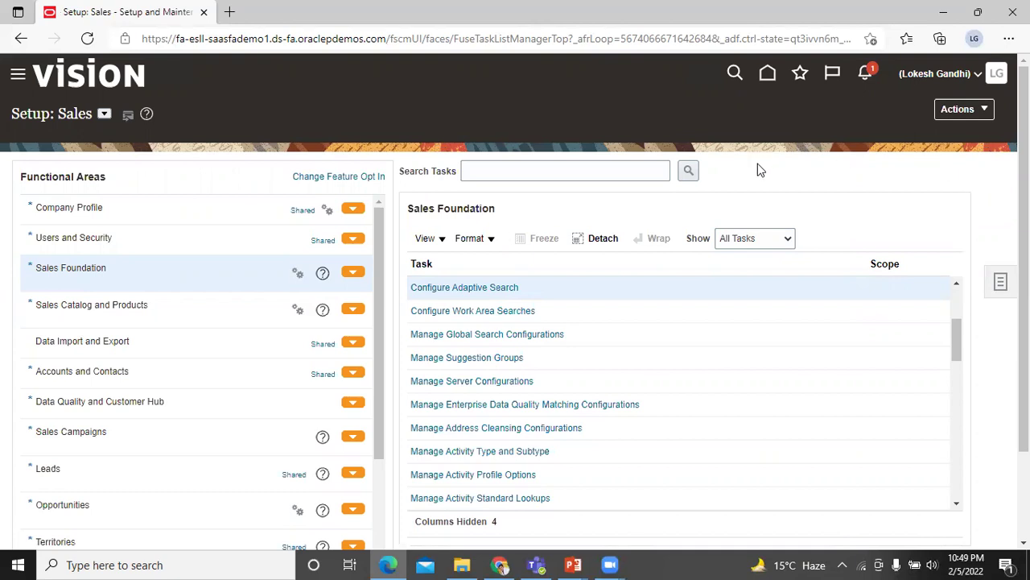
Open the Sales Workspace from the home page and look over the record types it can list.
{"action": "left_click", "coordinate": [767, 77]}
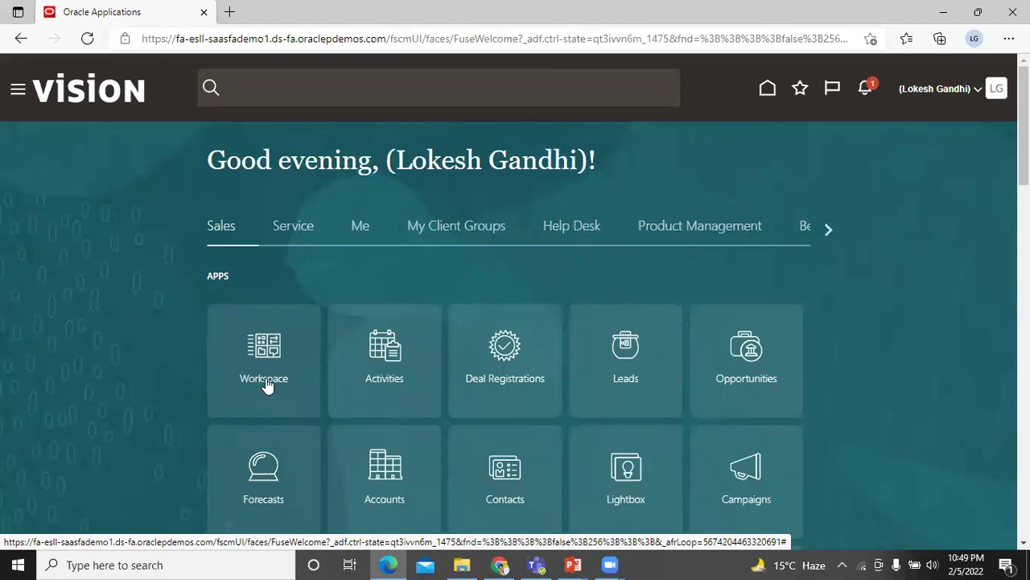
{"action": "left_click", "coordinate": [267, 383]}
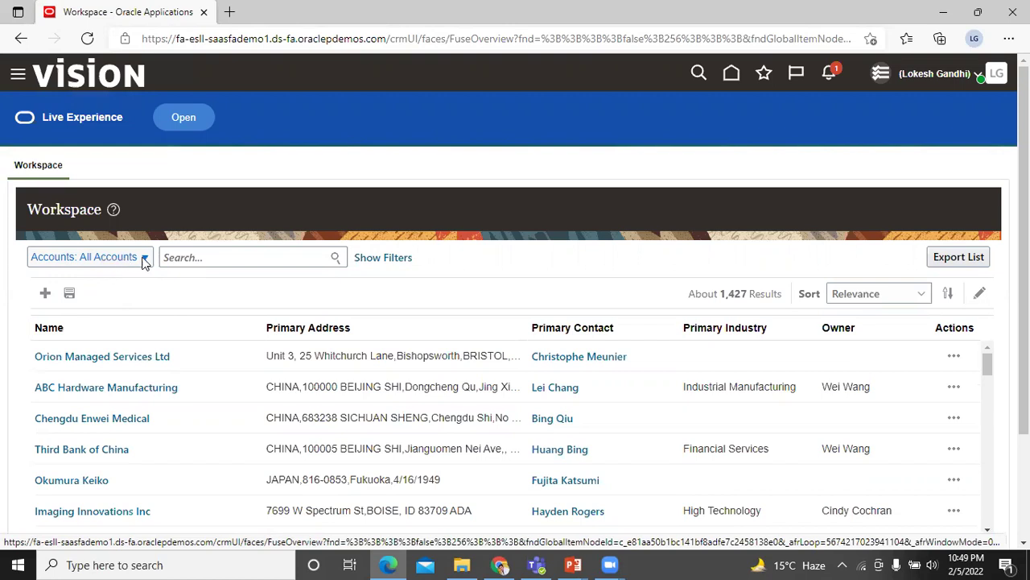
{"action": "left_click", "coordinate": [142, 256]}
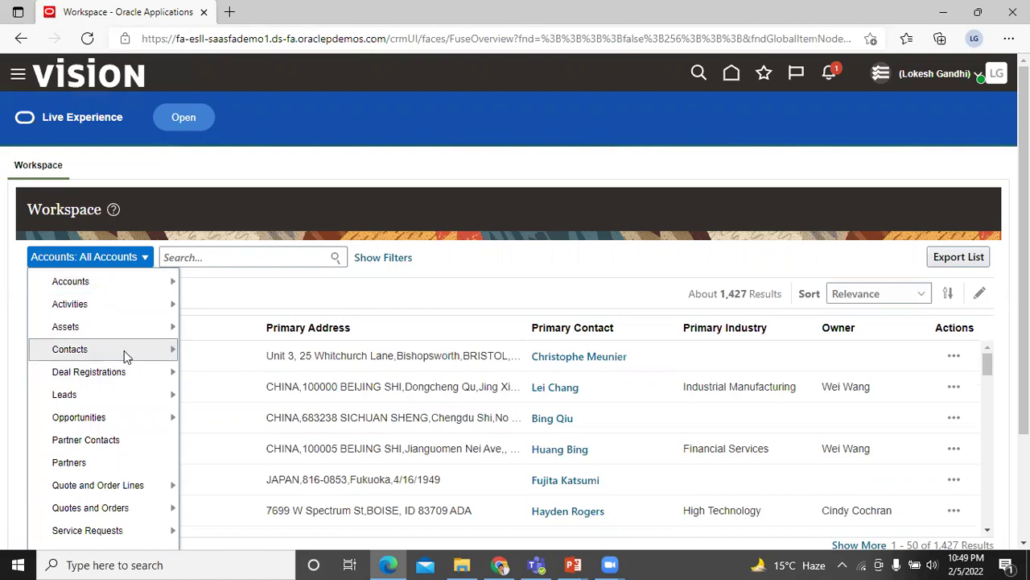
{"action": "left_click", "coordinate": [114, 257]}
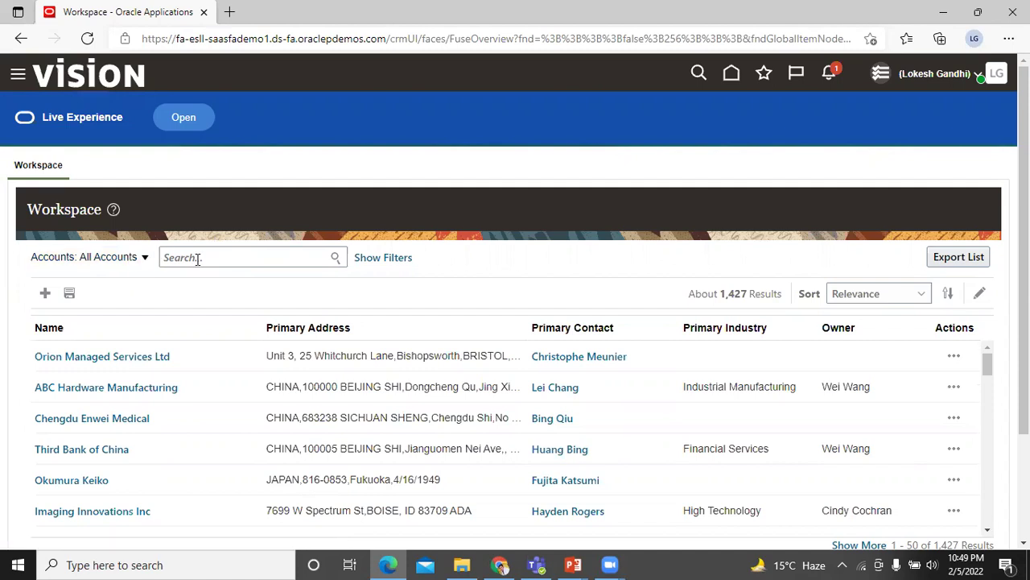
View My Accounts in the Workspace list and return the list to All Accounts.
{"action": "left_click", "coordinate": [134, 257]}
{"action": "mouse_move", "coordinate": [145, 287]}
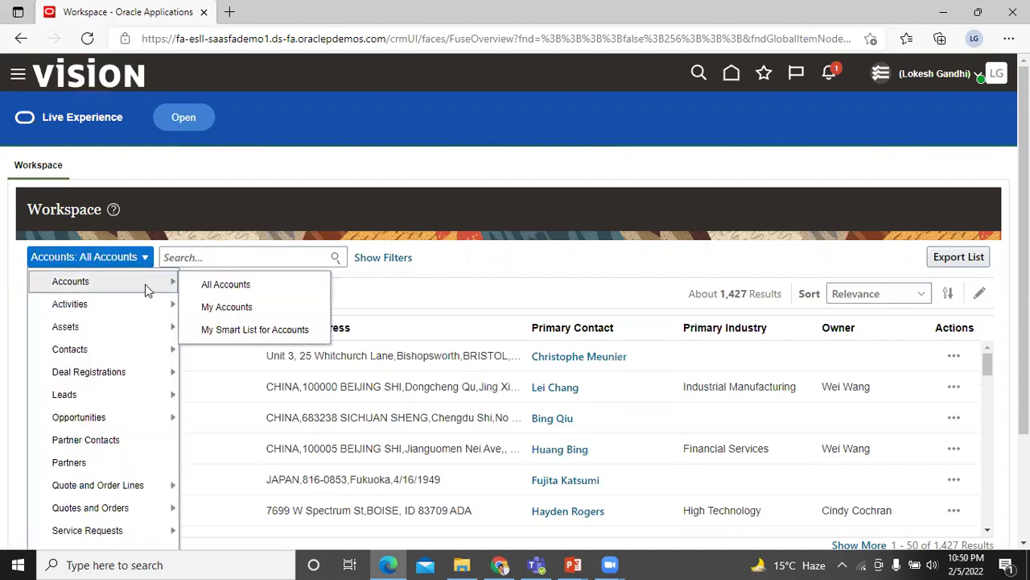
{"action": "left_click", "coordinate": [234, 307]}
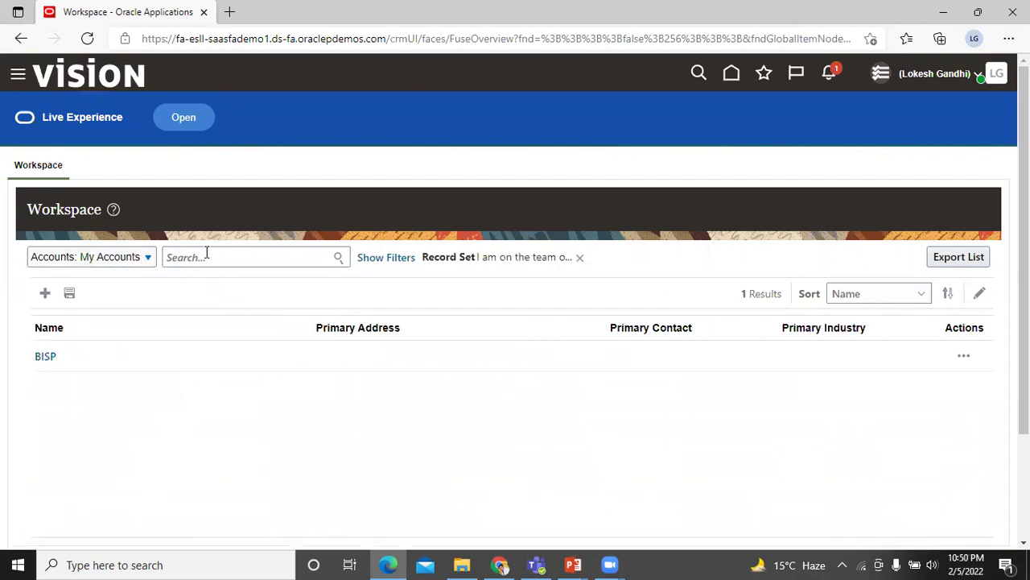
{"action": "left_click", "coordinate": [141, 260]}
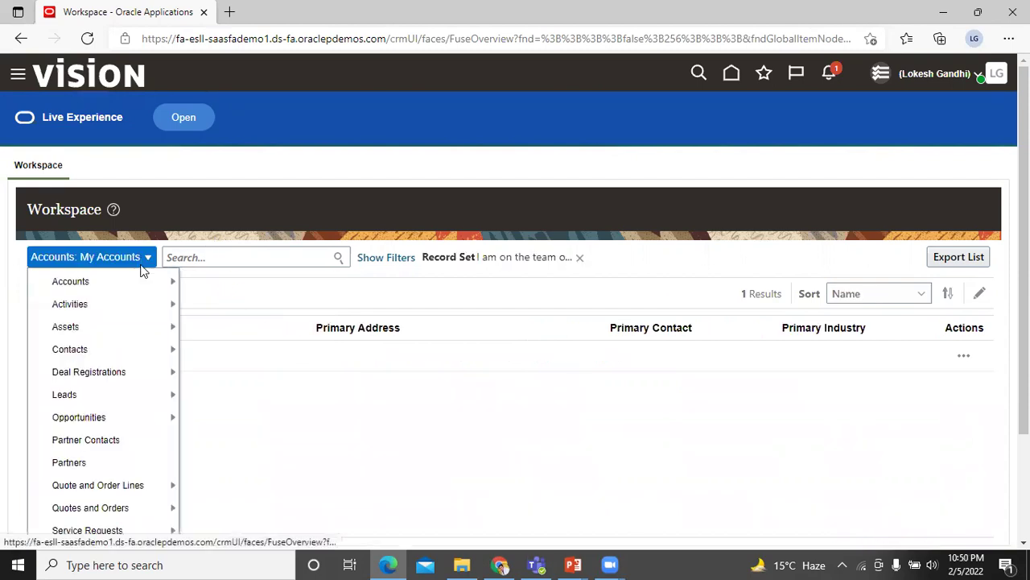
{"action": "mouse_move", "coordinate": [141, 280]}
{"action": "left_click", "coordinate": [202, 285]}
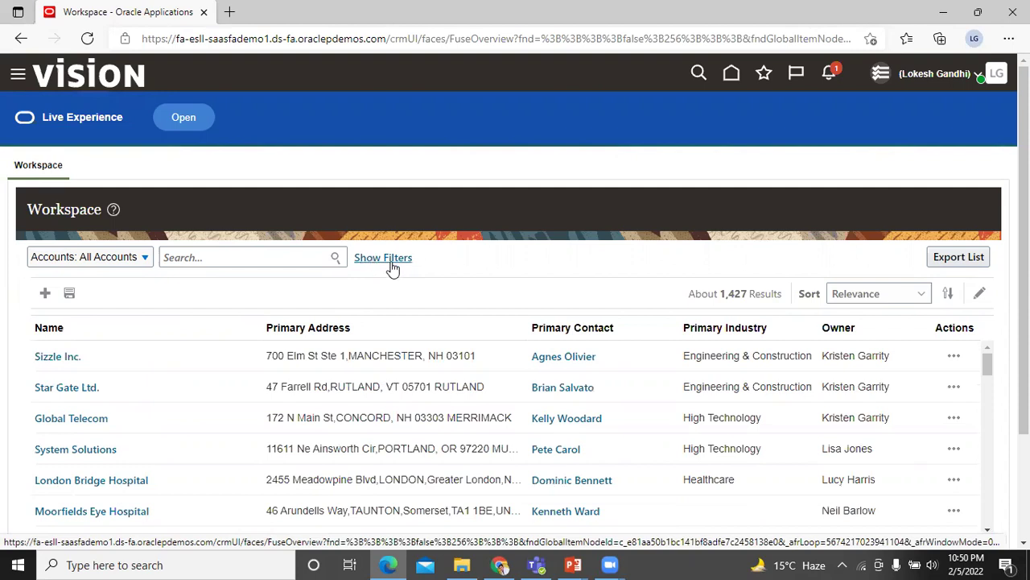
Examine the Primary Industry and Owner filters and the result count for All Accounts, and hide the filters again.
{"action": "left_click", "coordinate": [391, 259]}
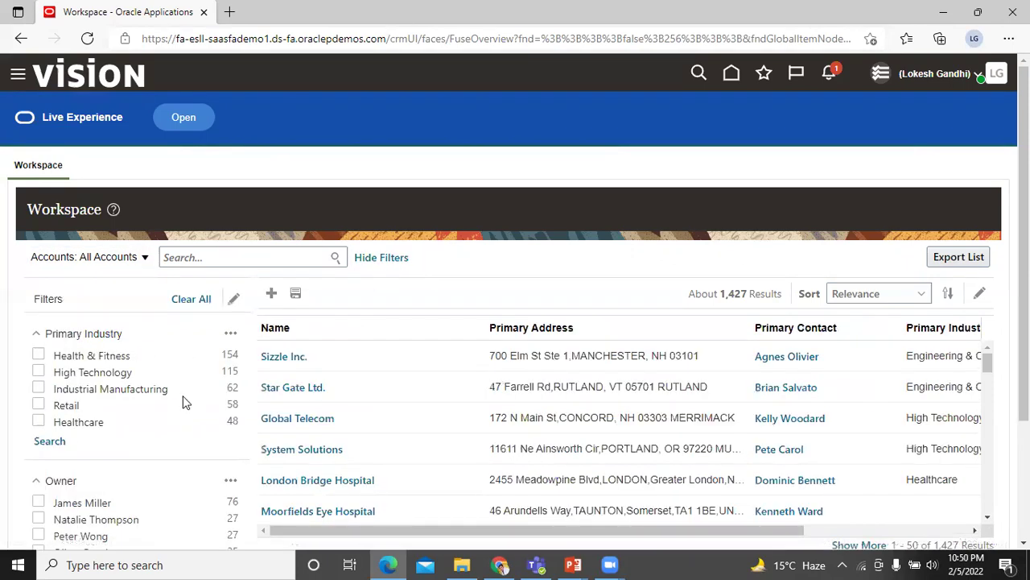
{"action": "left_click", "coordinate": [371, 259]}
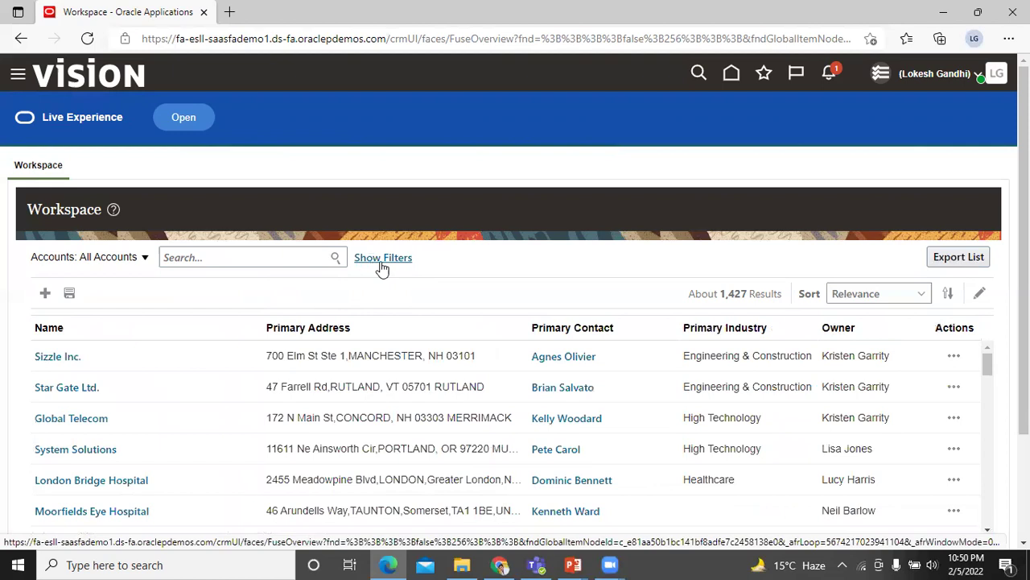
{"action": "left_click", "coordinate": [373, 266]}
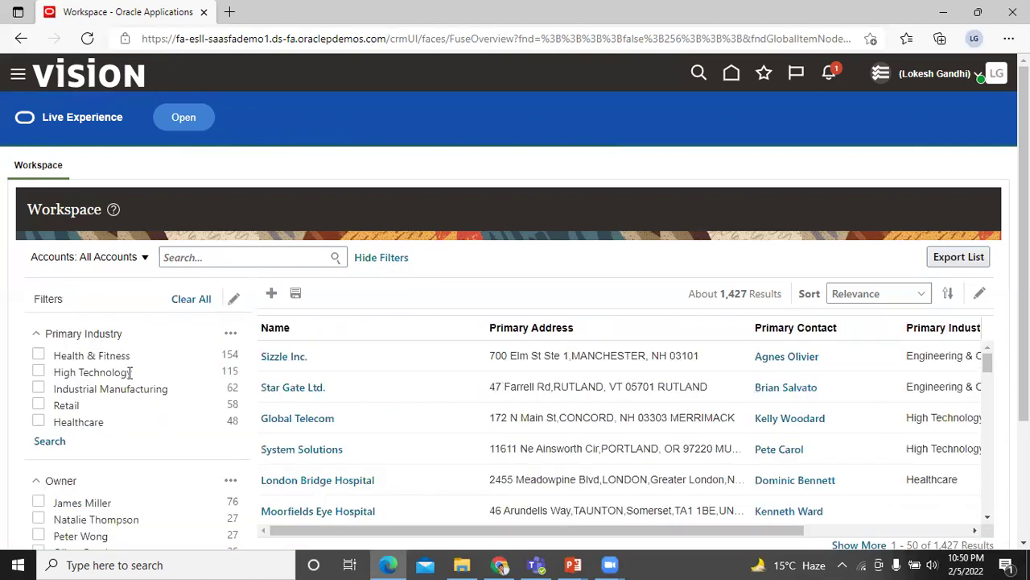
{"action": "scroll", "coordinate": [90, 330], "scroll_direction": "down", "scroll_amount": 1}
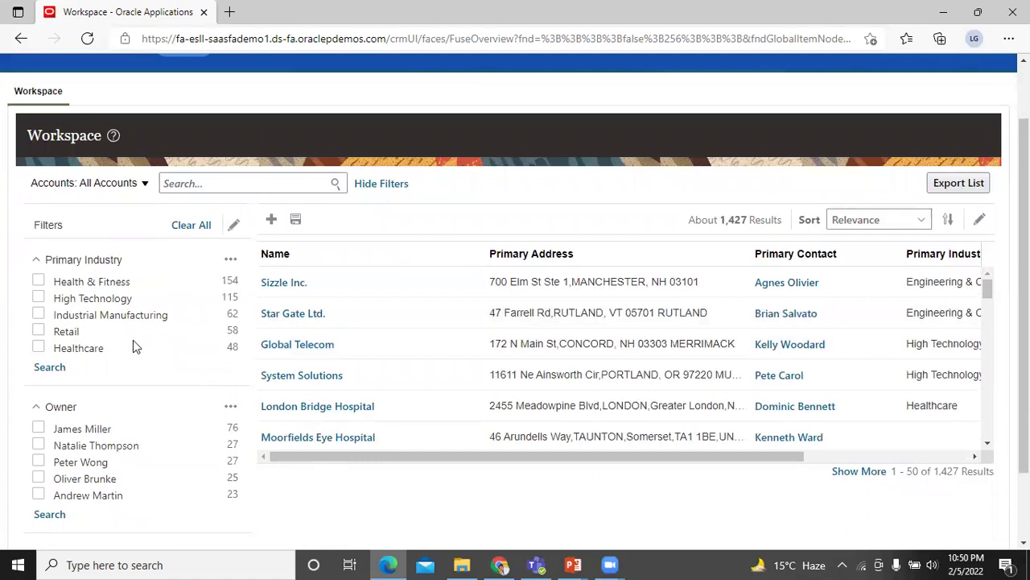
{"action": "scroll", "coordinate": [135, 346], "scroll_direction": "down", "scroll_amount": 1}
{"action": "scroll", "coordinate": [138, 357], "scroll_direction": "up", "scroll_amount": 2}
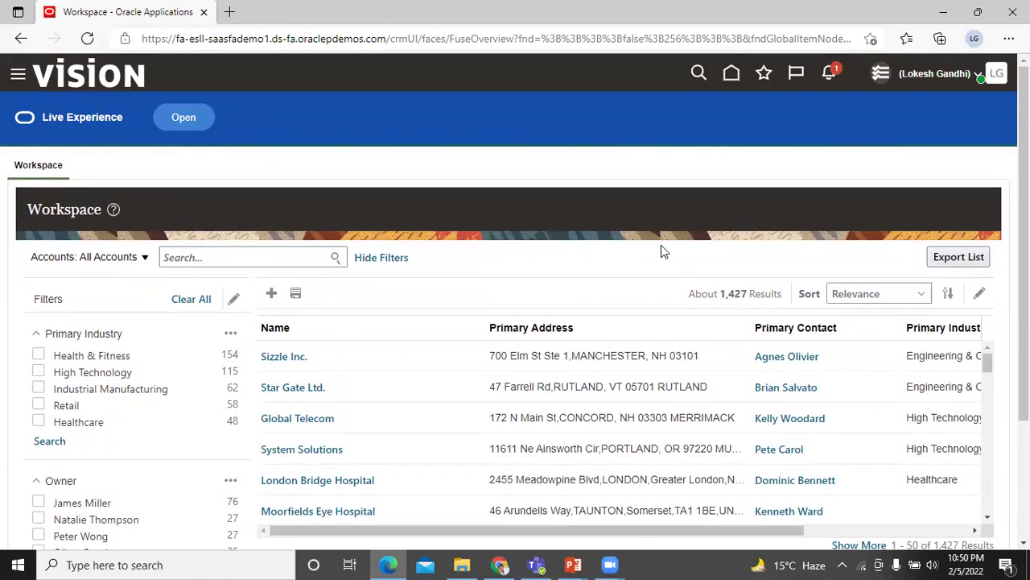
{"action": "triple_click", "coordinate": [745, 291]}
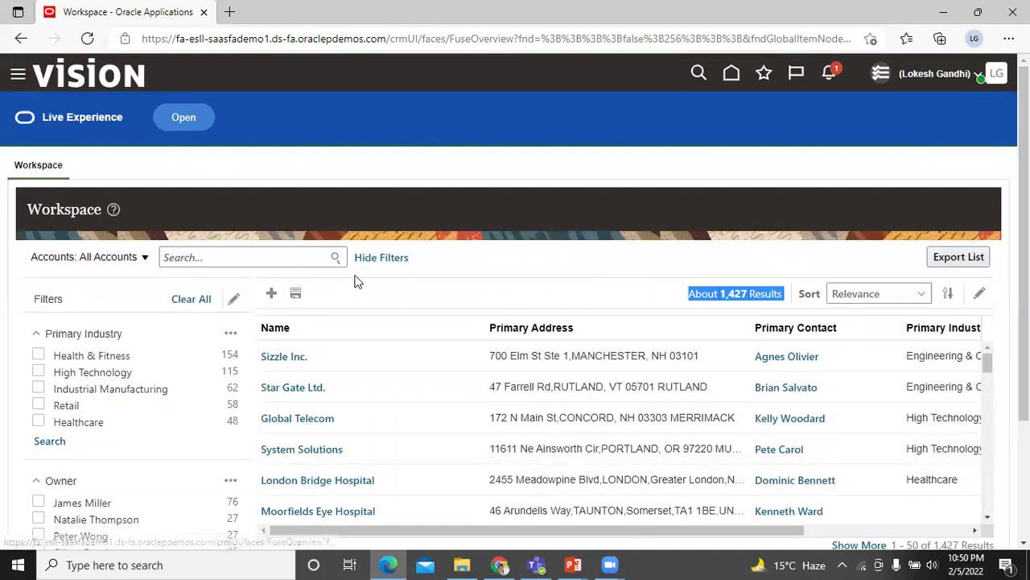
{"action": "left_click", "coordinate": [377, 259]}
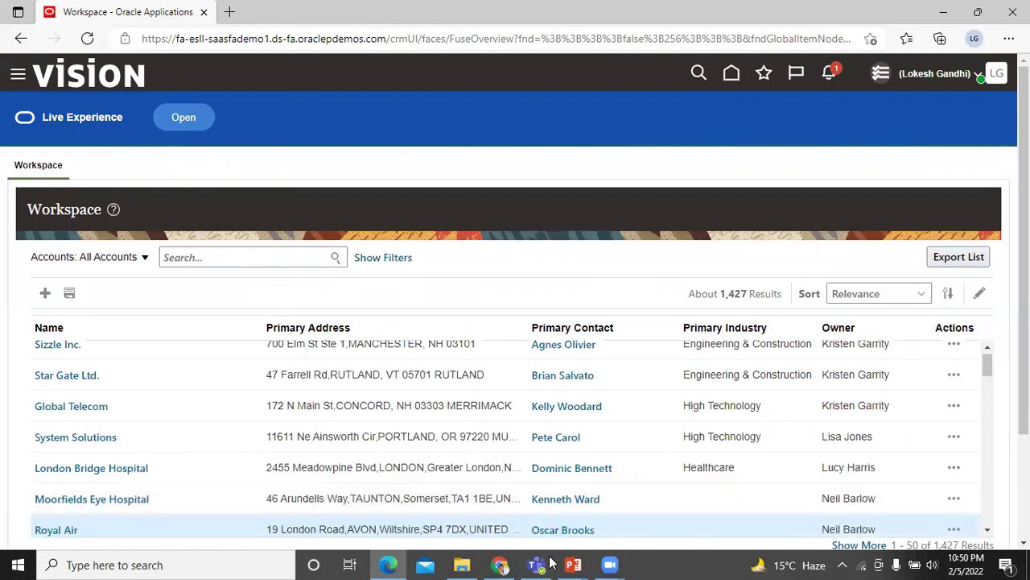
Select the Royal Air account and review the row actions available for System Solutions without choosing one.
{"action": "left_click", "coordinate": [684, 525]}
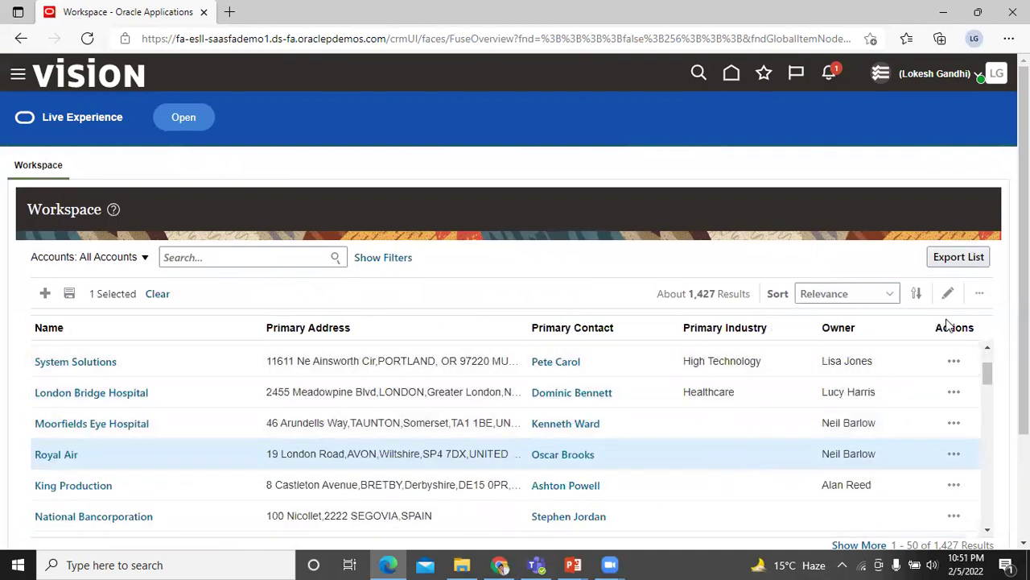
{"action": "left_click", "coordinate": [956, 360]}
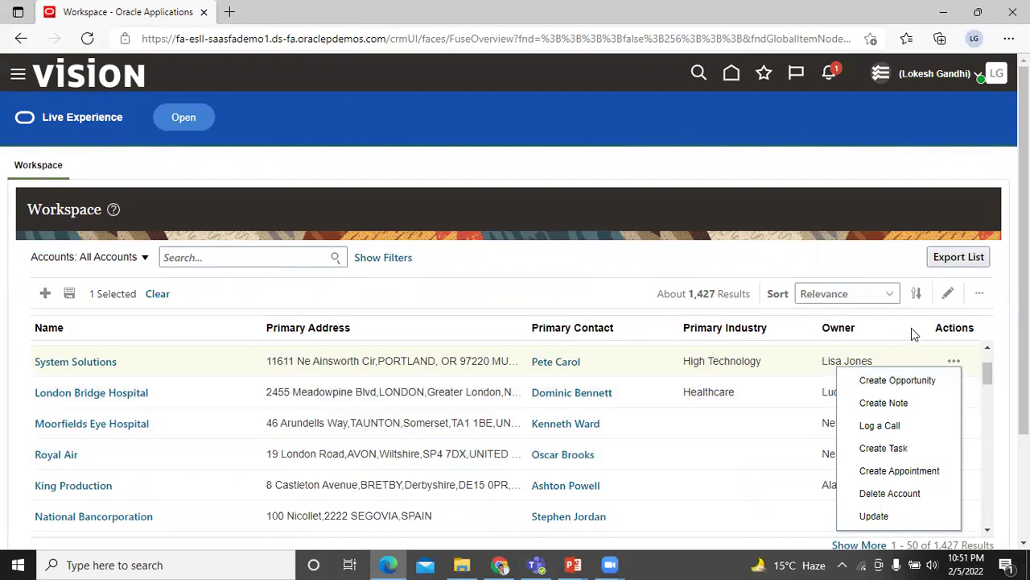
{"action": "left_click", "coordinate": [952, 359]}
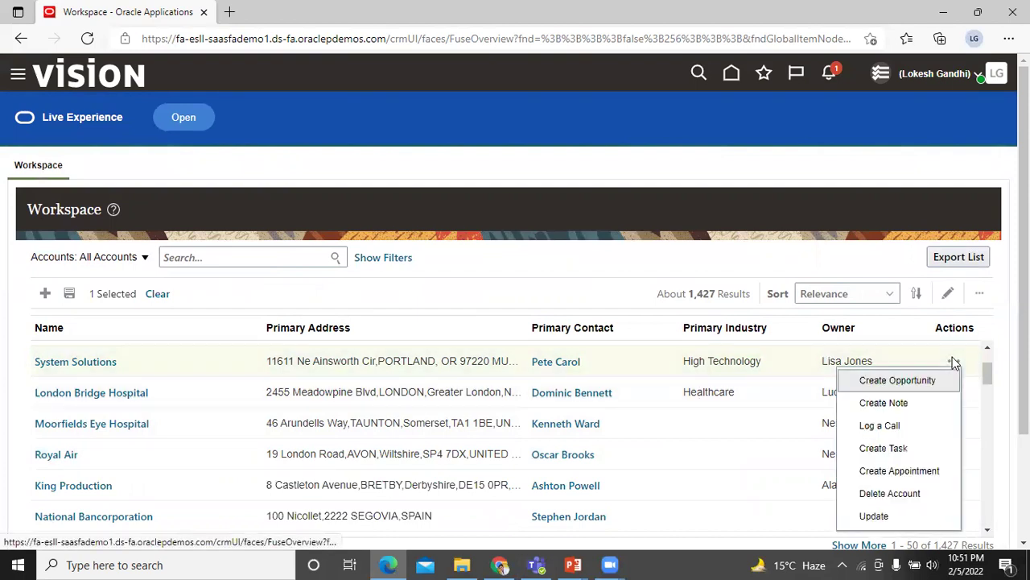
{"action": "left_click", "coordinate": [552, 271]}
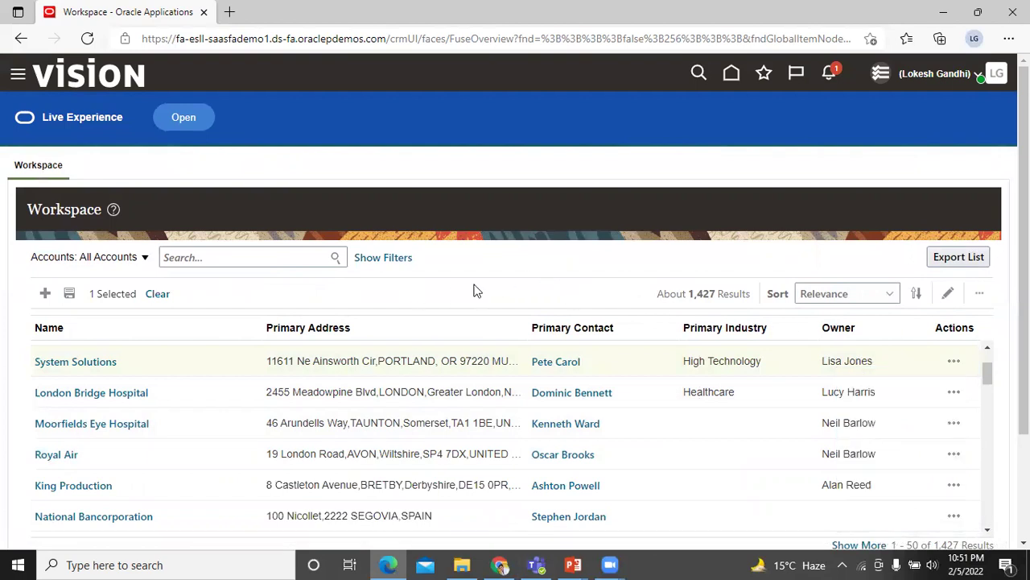
Show the filters for All Accounts, filter the list by the signed-in user as Owner, and select the BISP account.
{"action": "left_click", "coordinate": [397, 258]}
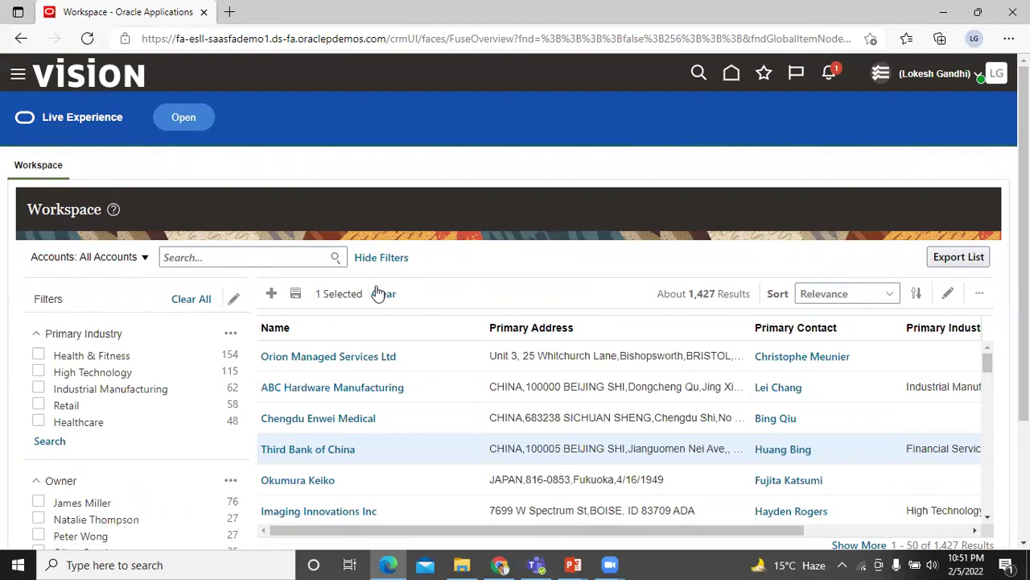
{"action": "scroll", "coordinate": [266, 344], "scroll_direction": "down", "scroll_amount": 1}
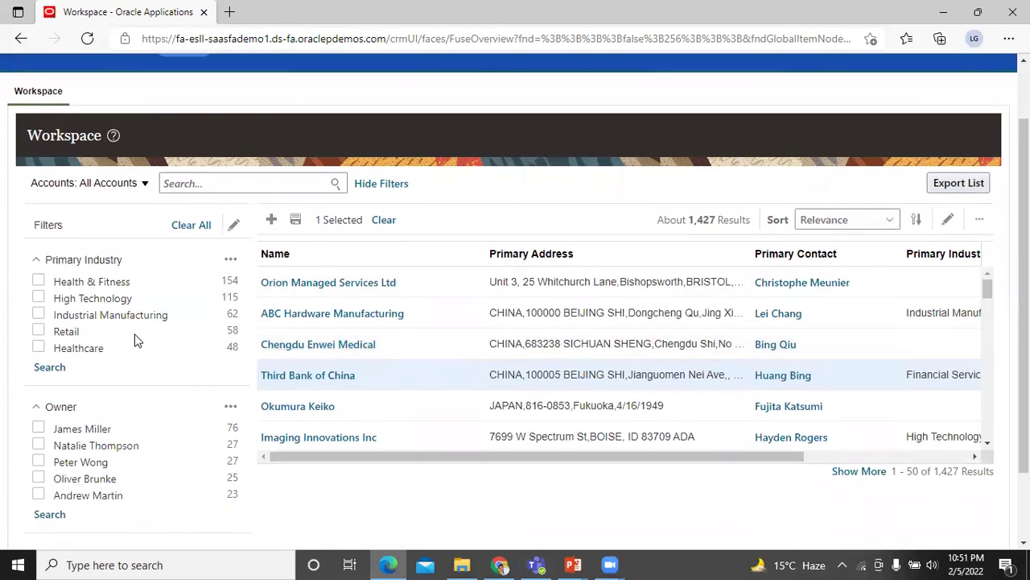
{"action": "scroll", "coordinate": [108, 439], "scroll_direction": "down", "scroll_amount": 1}
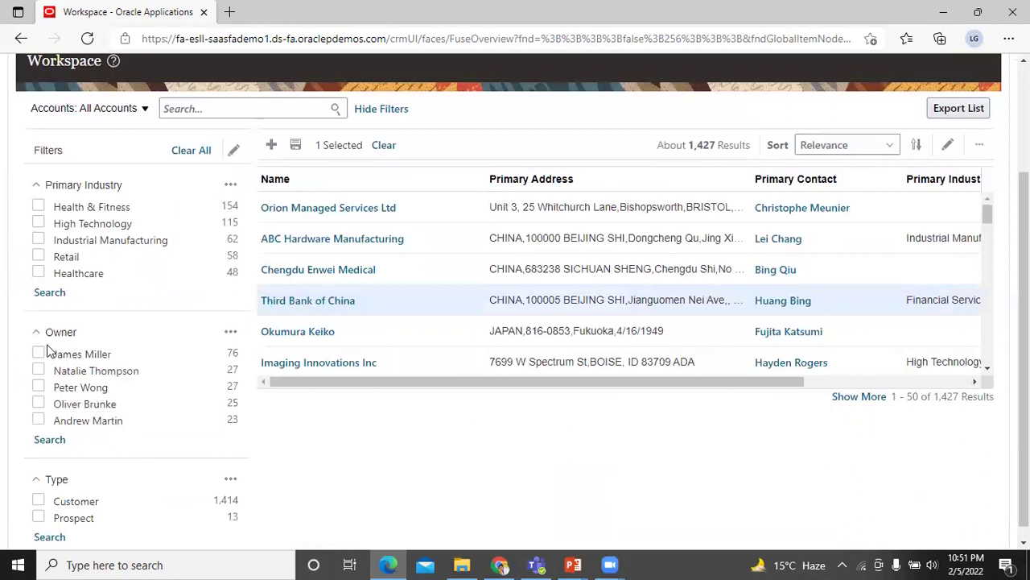
{"action": "left_click", "coordinate": [53, 440]}
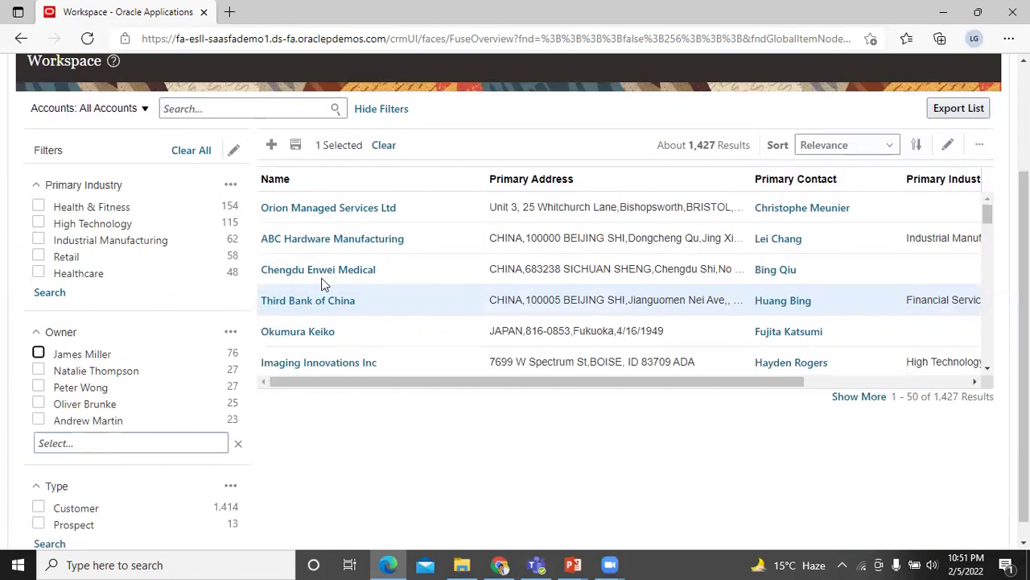
{"action": "left_click", "coordinate": [117, 443]}
{"action": "type", "text": "gandhi"}
{"action": "left_click", "coordinate": [122, 467]}
{"action": "left_click", "coordinate": [326, 217]}
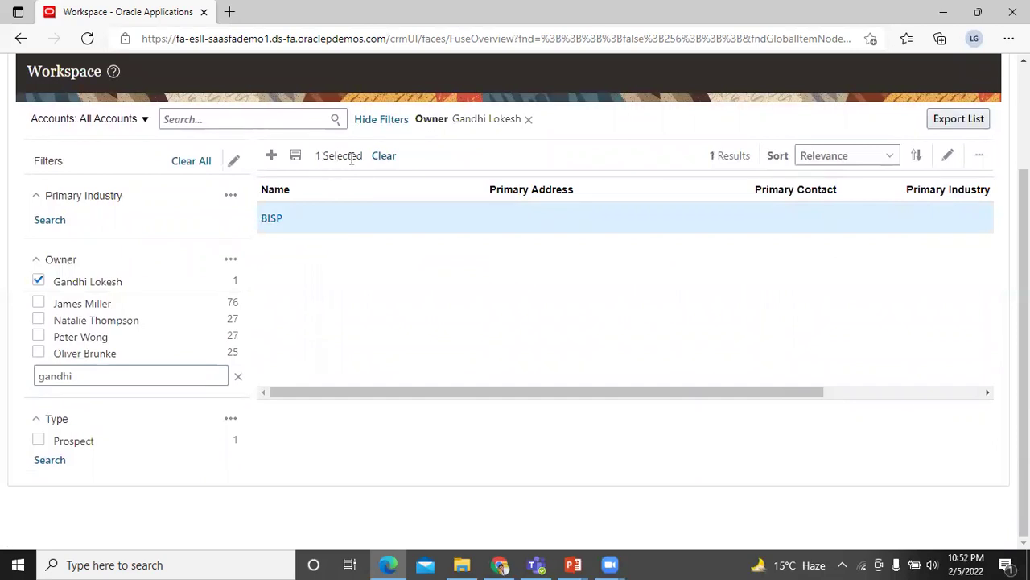
Start a saved search from the filtered list, name it BISP, and set it as the default saved search.
{"action": "left_click", "coordinate": [297, 155]}
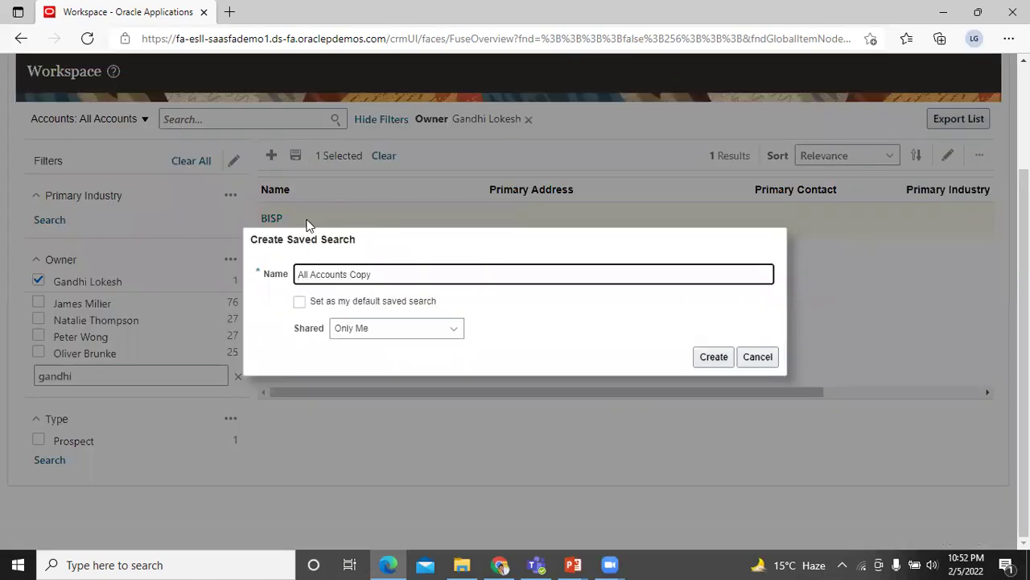
{"action": "left_click_drag", "start_coordinate": [397, 276], "coordinate": [287, 282]}
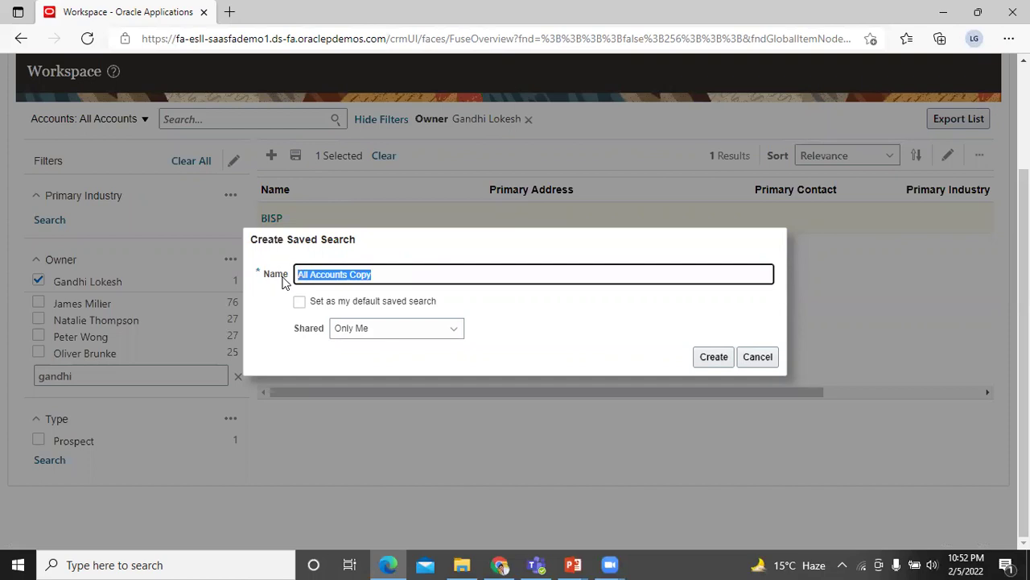
{"action": "type", "text": "BISP"}
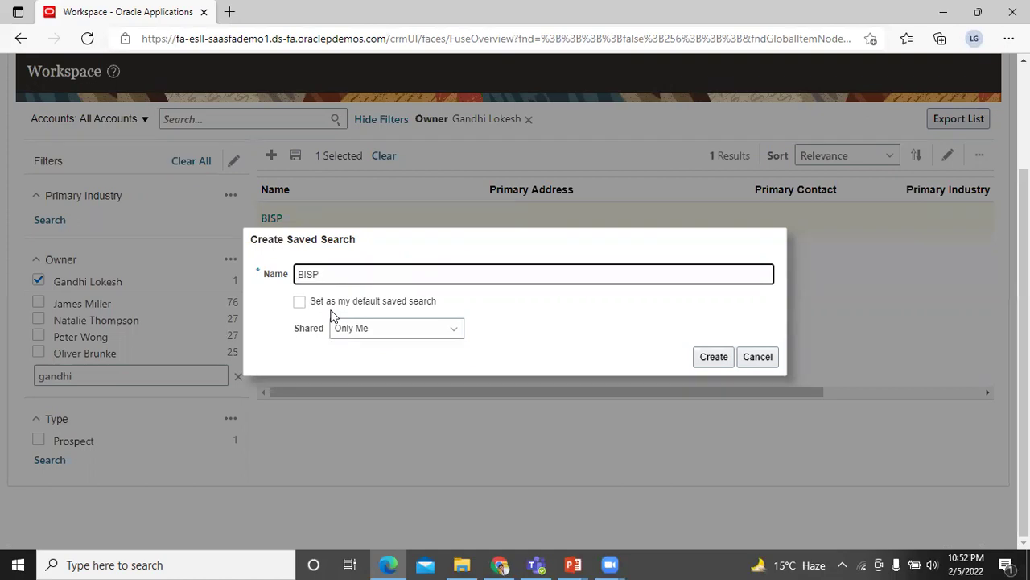
{"action": "left_click", "coordinate": [302, 307]}
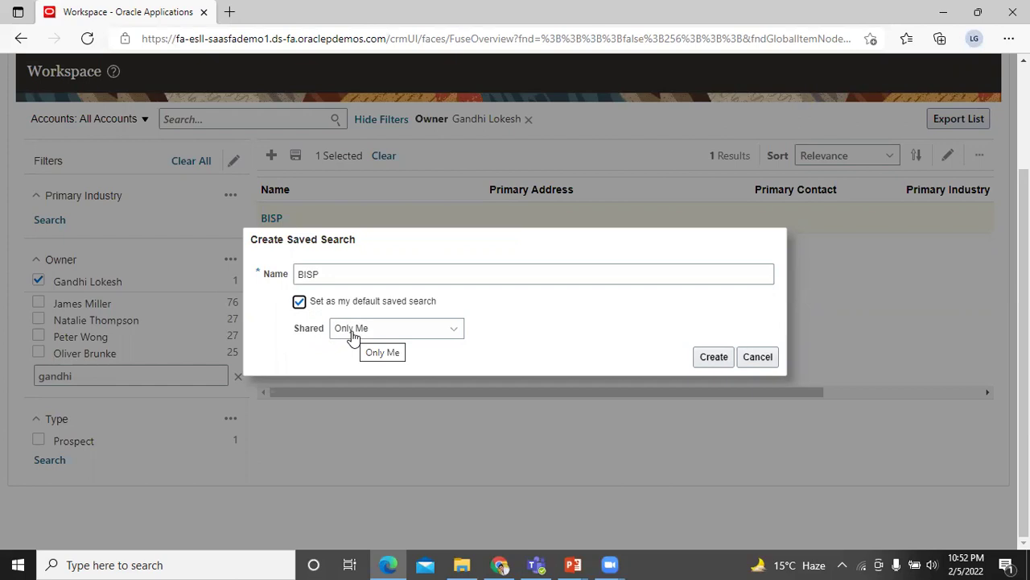
Set the BISP saved search to be shared with specific roles and look over the available roles without choosing any.
{"action": "left_click", "coordinate": [412, 338]}
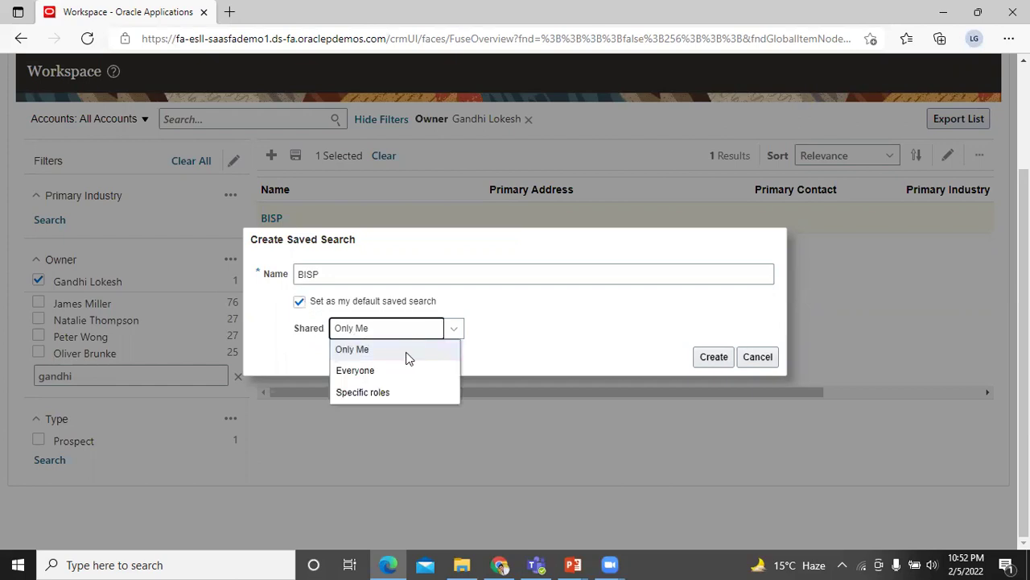
{"action": "left_click", "coordinate": [397, 391]}
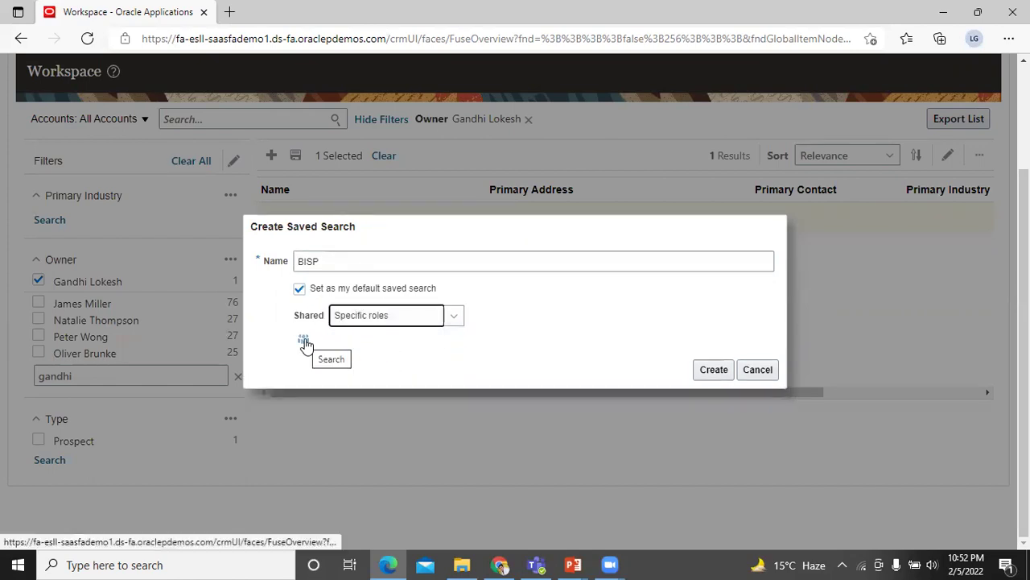
{"action": "left_click", "coordinate": [305, 343]}
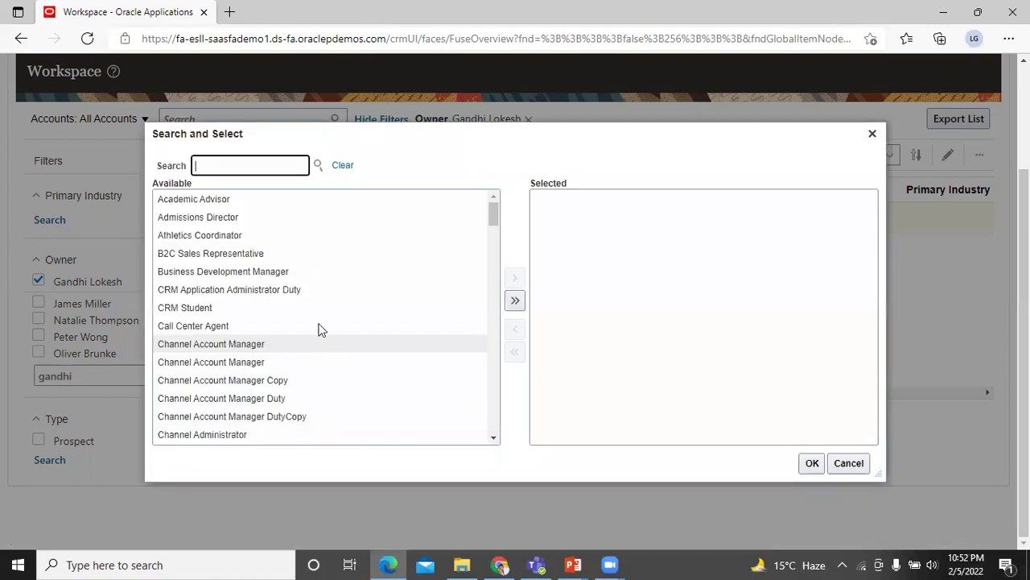
{"action": "left_click", "coordinate": [849, 464]}
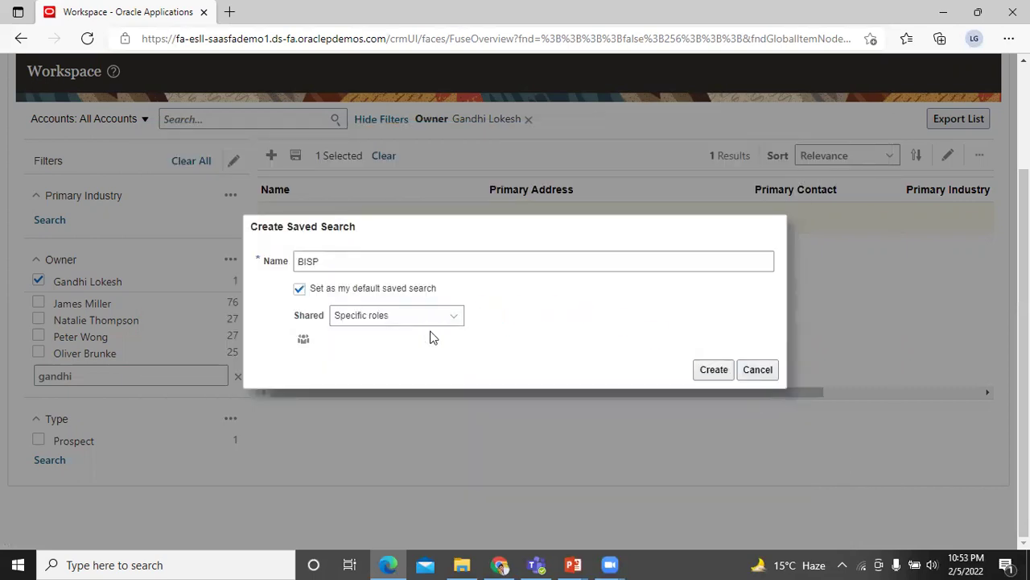
Share the BISP saved search with Everyone and create it.
{"action": "left_click", "coordinate": [445, 317]}
{"action": "left_click", "coordinate": [435, 360]}
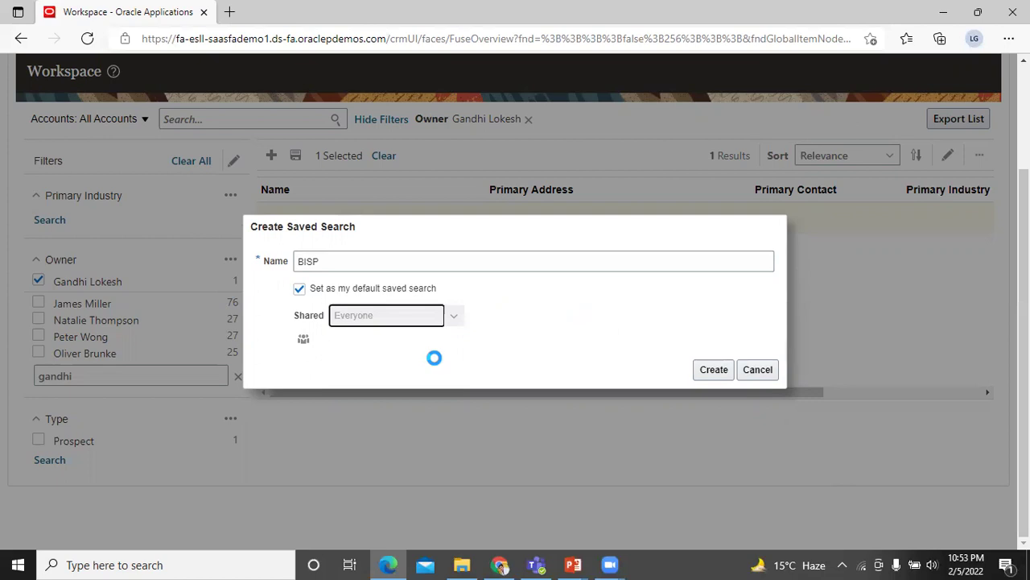
{"action": "left_click", "coordinate": [712, 361]}
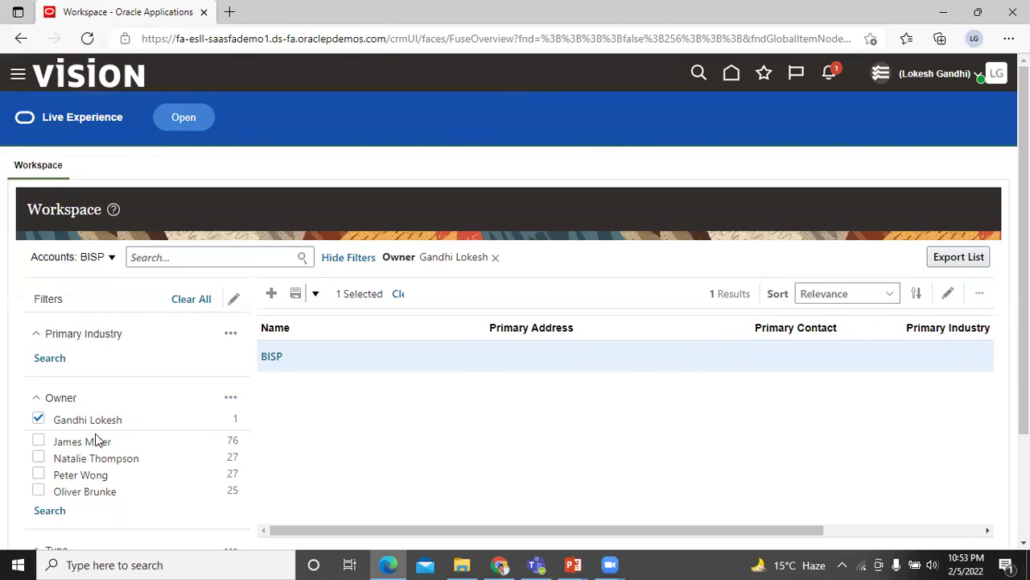
Remove the Owner filter from the BISP list and switch the Workspace list to All Accounts.
{"action": "left_click", "coordinate": [38, 418]}
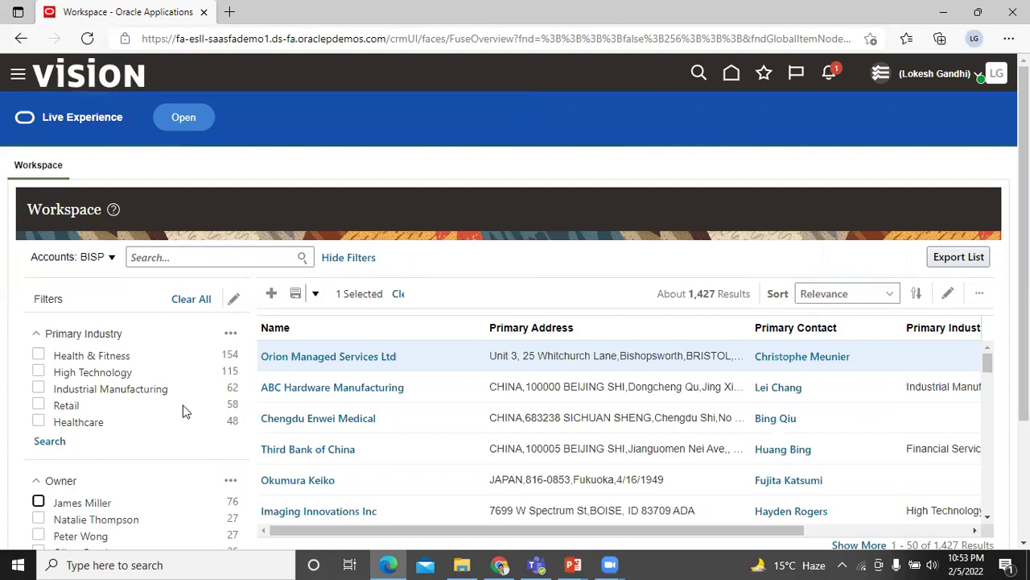
{"action": "left_click", "coordinate": [110, 258]}
{"action": "mouse_move", "coordinate": [125, 282]}
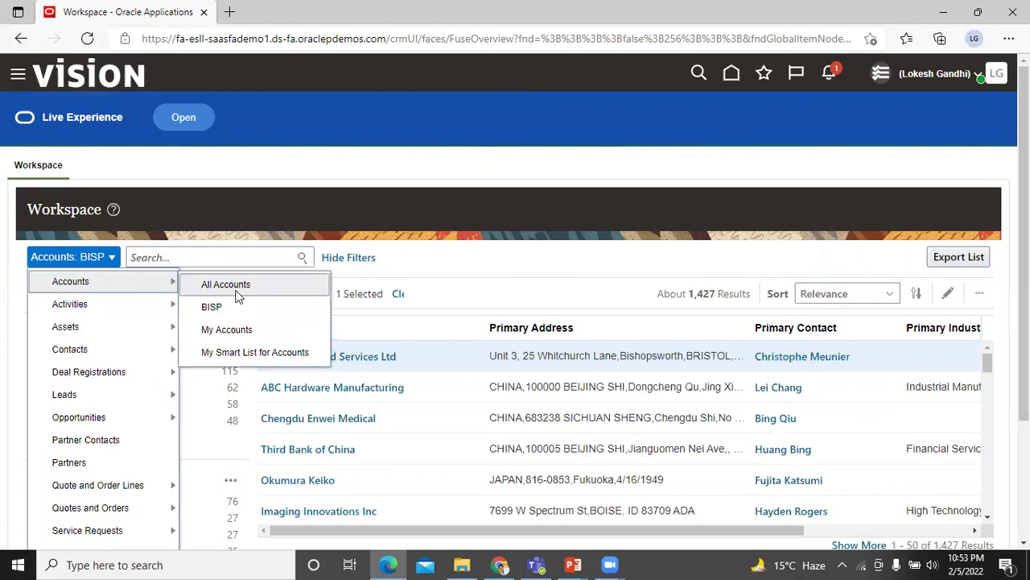
{"action": "left_click", "coordinate": [236, 291]}
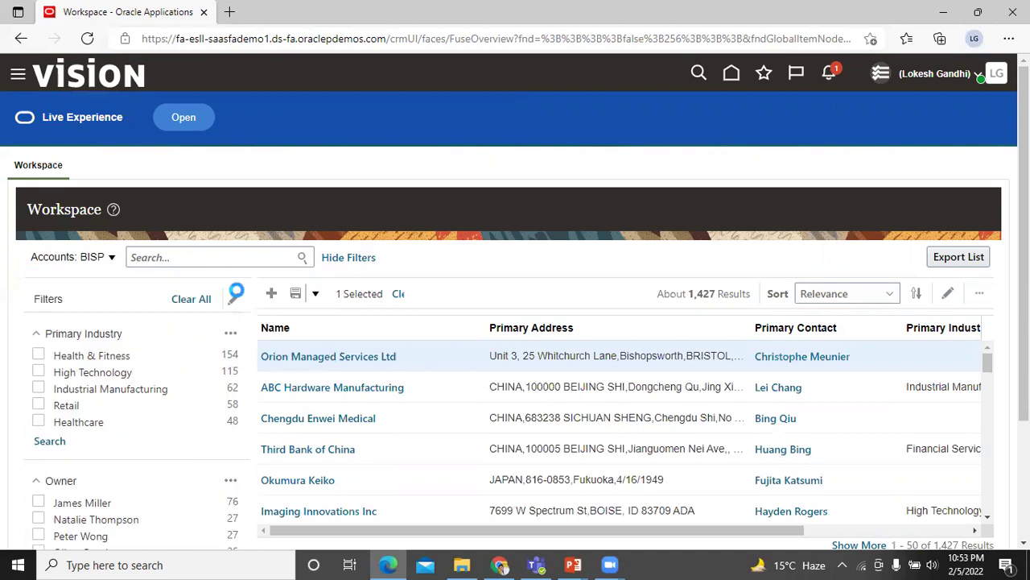
Open Manage Saved Searches from the Workspace's list of record types.
{"action": "left_click", "coordinate": [80, 267]}
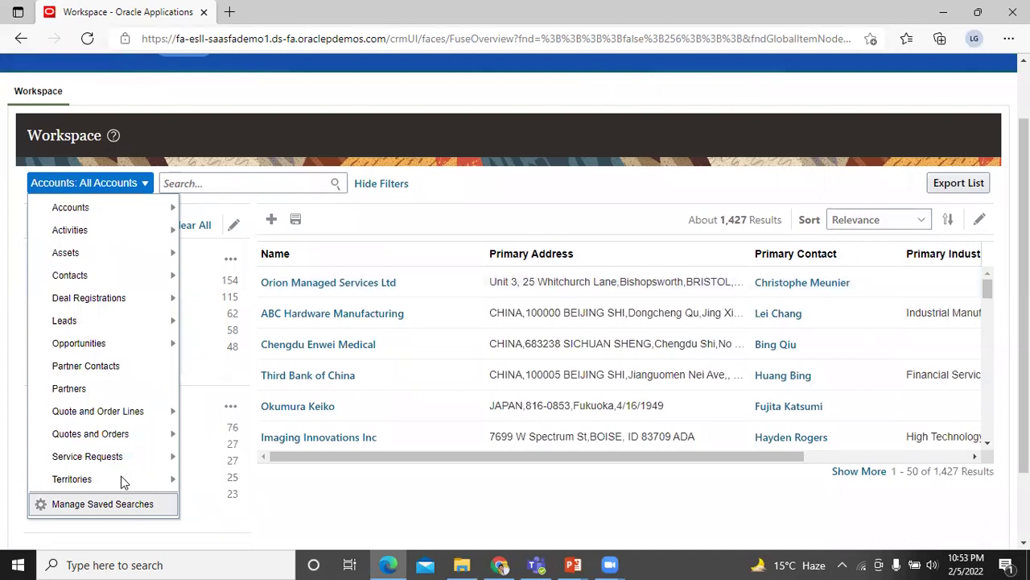
{"action": "key", "text": "Escape"}
{"action": "left_click", "coordinate": [258, 375]}
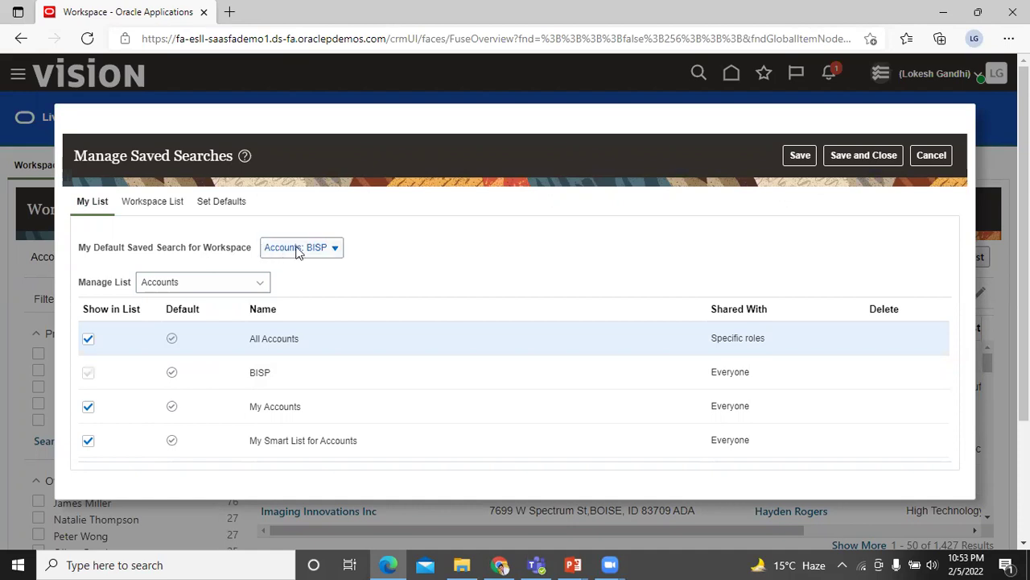
Change the default saved search for the Workspace to the All Accounts list.
{"action": "left_click", "coordinate": [329, 251]}
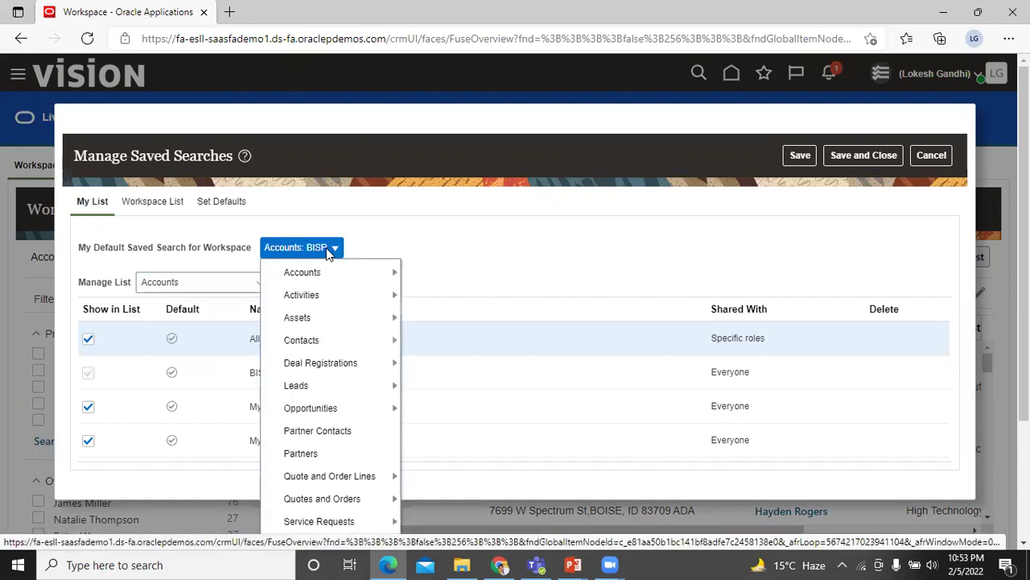
{"action": "mouse_move", "coordinate": [327, 279]}
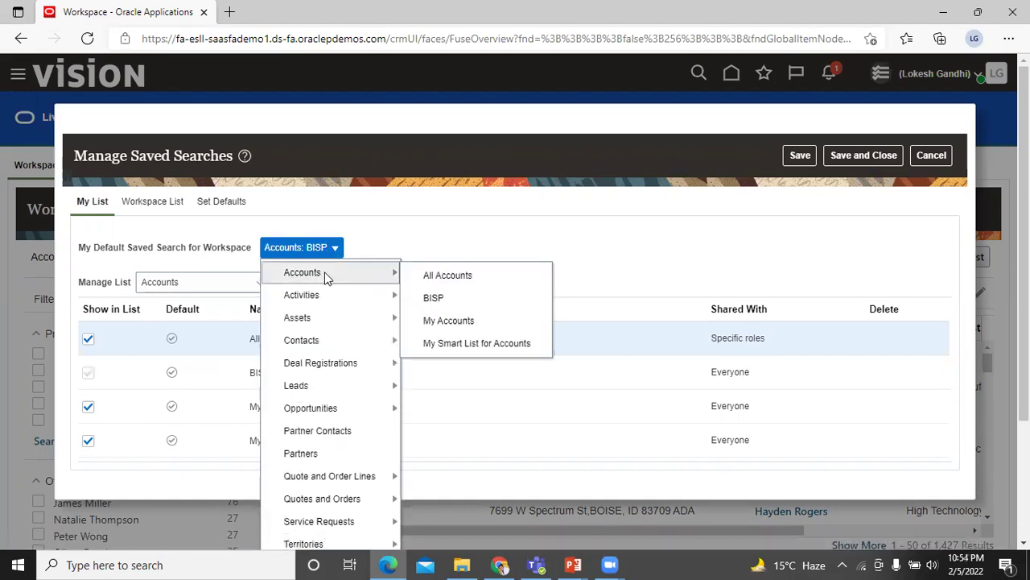
{"action": "left_click", "coordinate": [463, 278]}
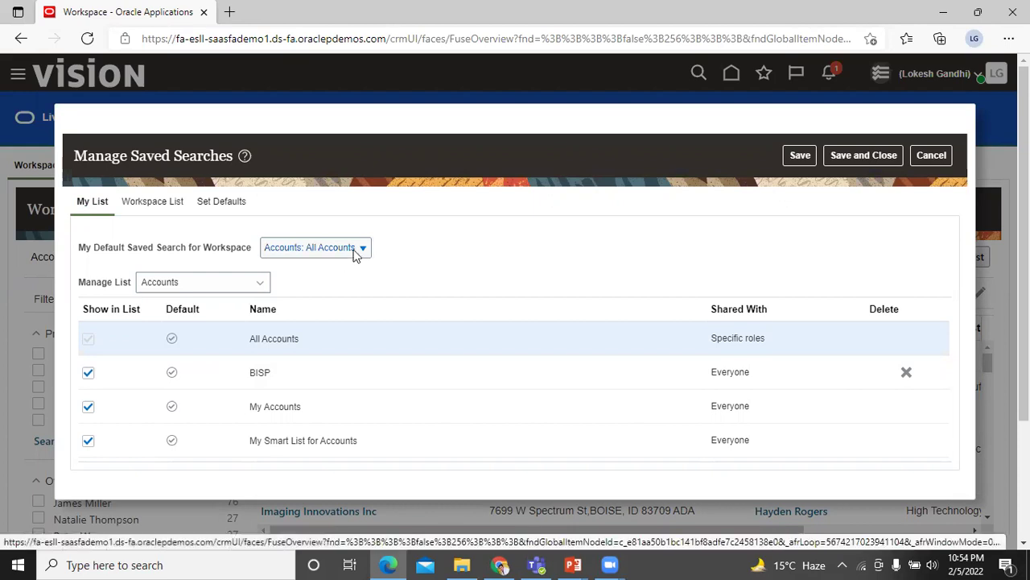
Set the default saved search for the Workspace to the BISP accounts list, then save and close the settings.
{"action": "left_click", "coordinate": [357, 255]}
{"action": "mouse_move", "coordinate": [350, 278]}
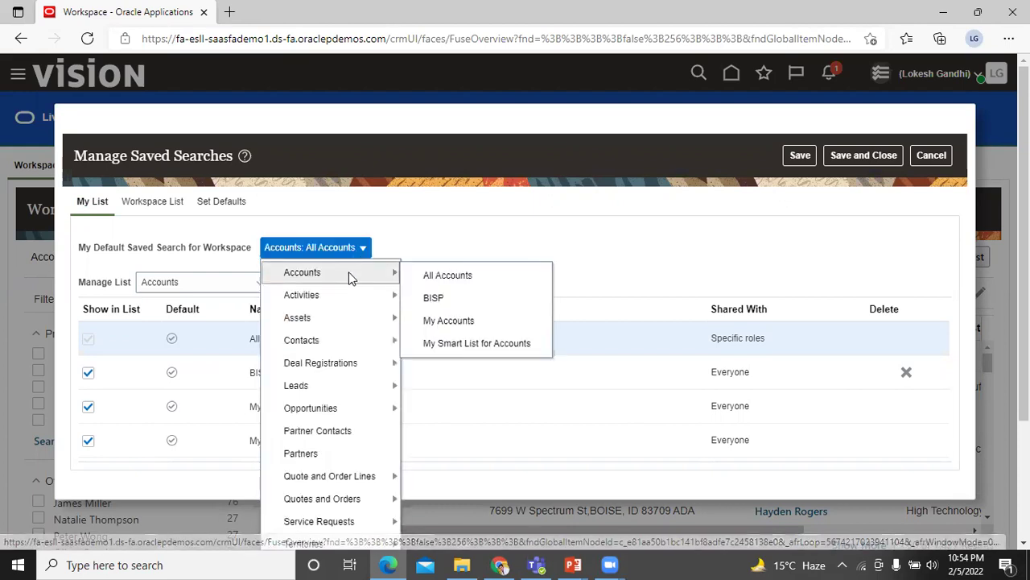
{"action": "left_click", "coordinate": [505, 297]}
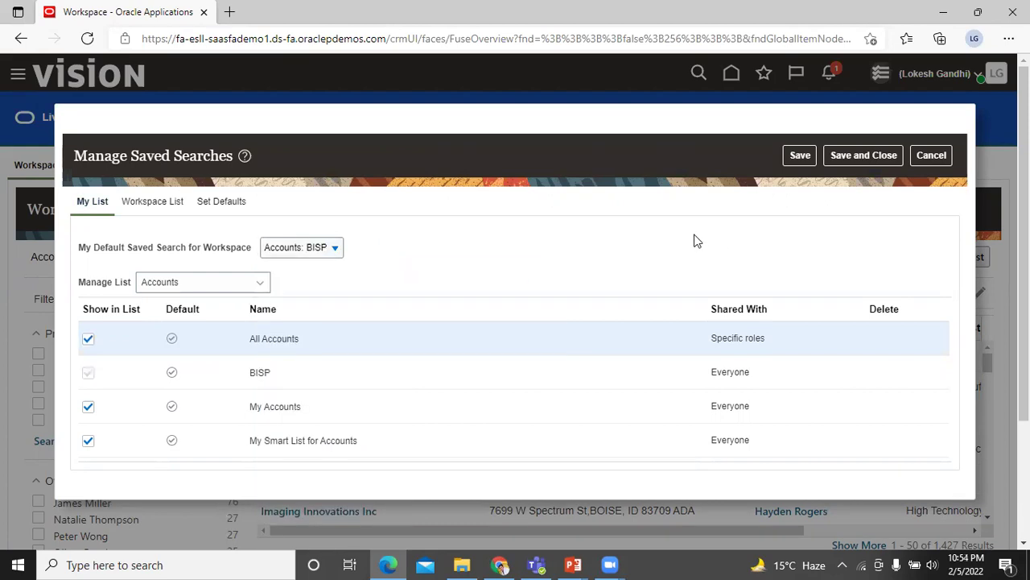
{"action": "left_click", "coordinate": [861, 156]}
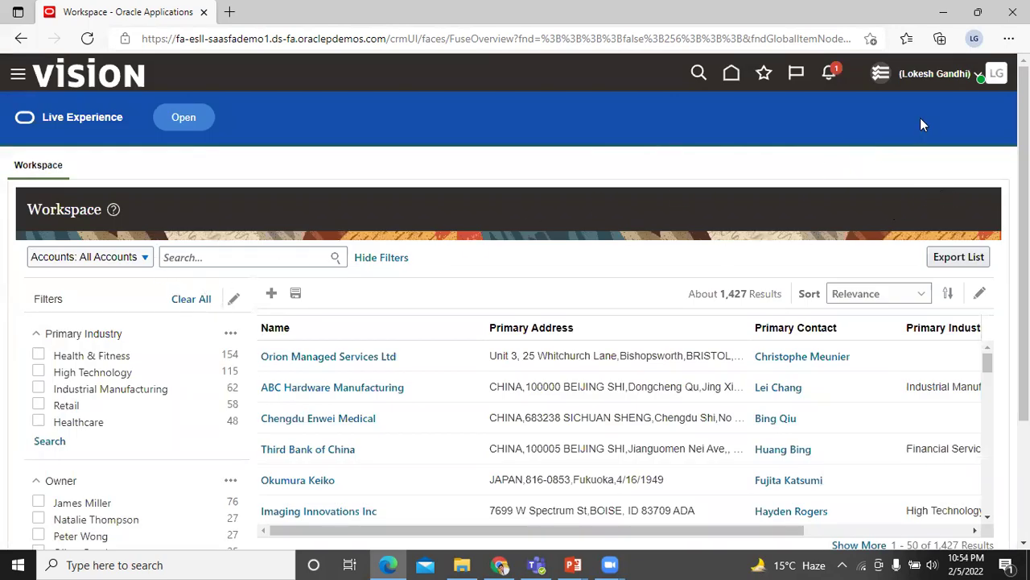
Reopen the Workspace from the home page to load its default list, and open Manage Saved Searches again.
{"action": "left_click", "coordinate": [731, 73]}
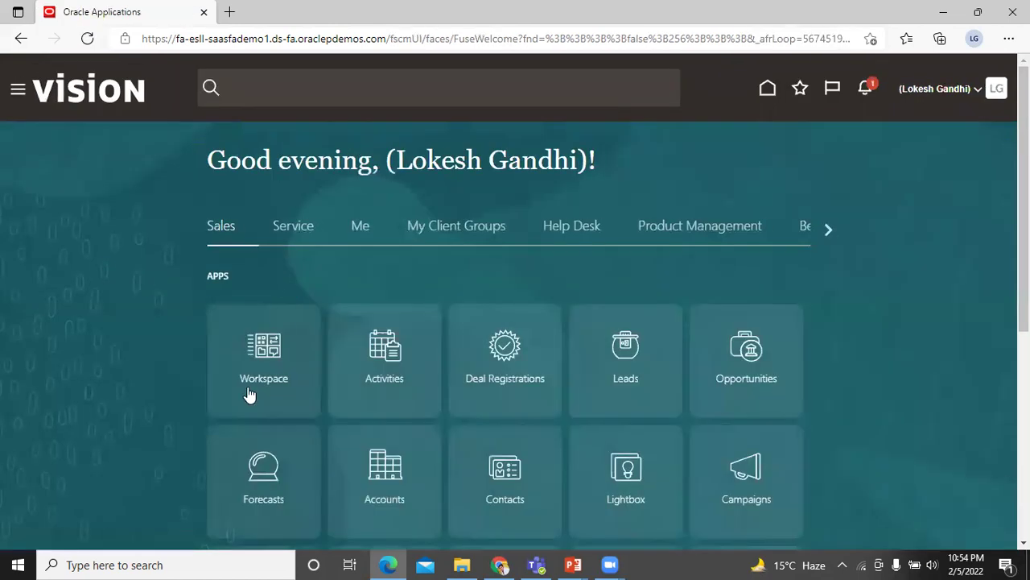
{"action": "left_click", "coordinate": [271, 368]}
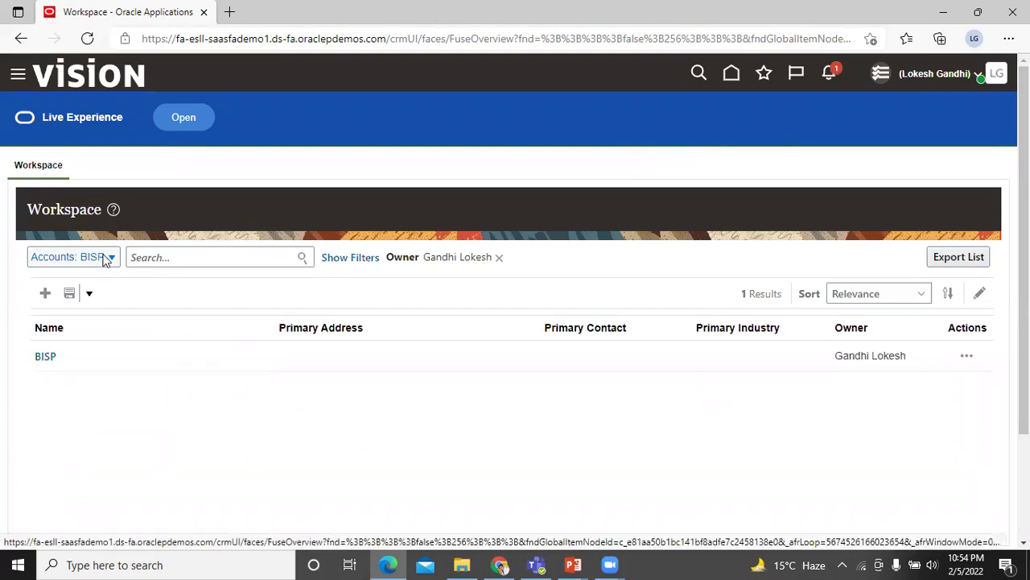
{"action": "left_click", "coordinate": [72, 257]}
{"action": "scroll", "coordinate": [90, 427], "scroll_direction": "down", "scroll_amount": 1}
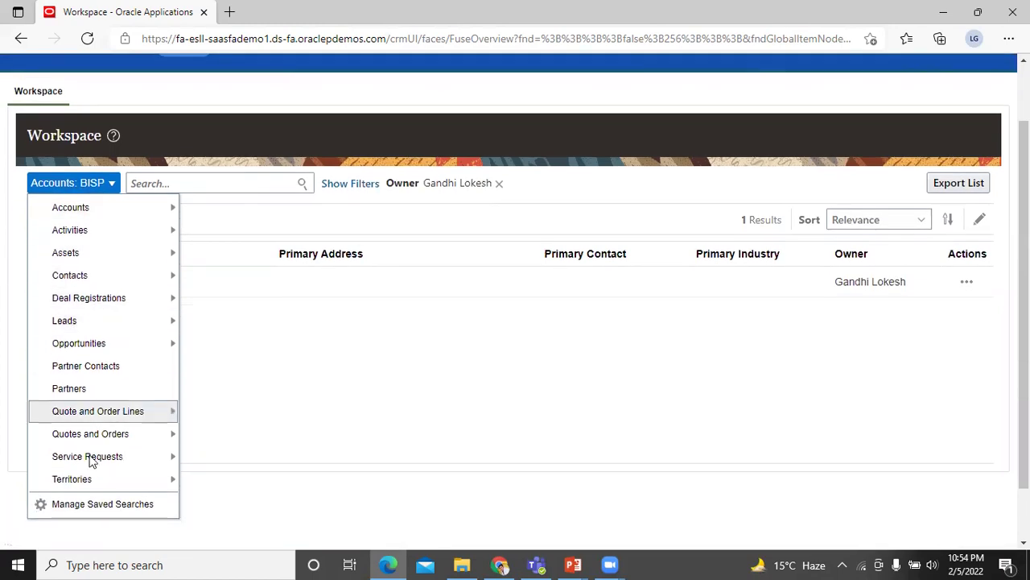
{"action": "key", "text": "Escape"}
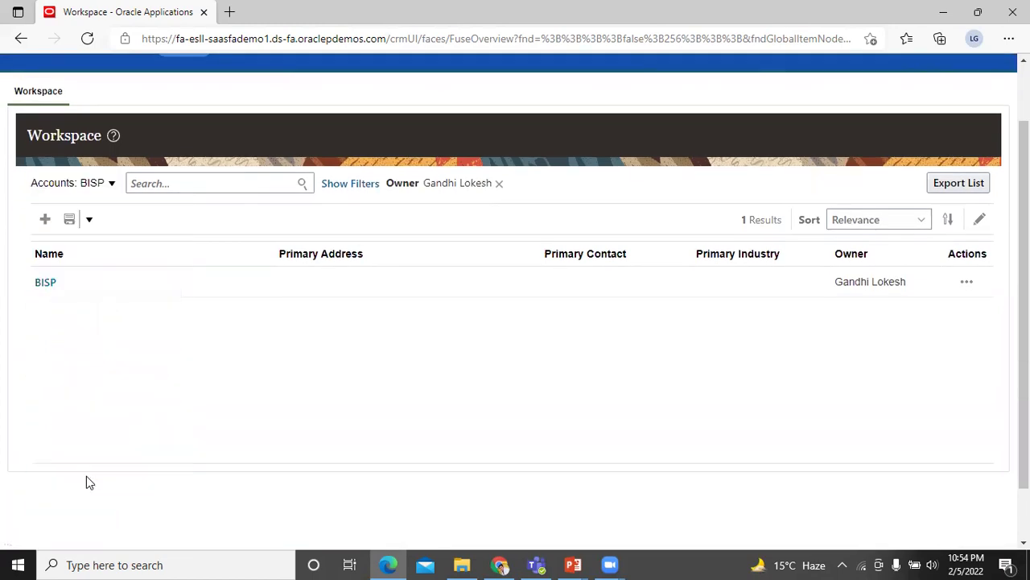
{"action": "left_click", "coordinate": [112, 184]}
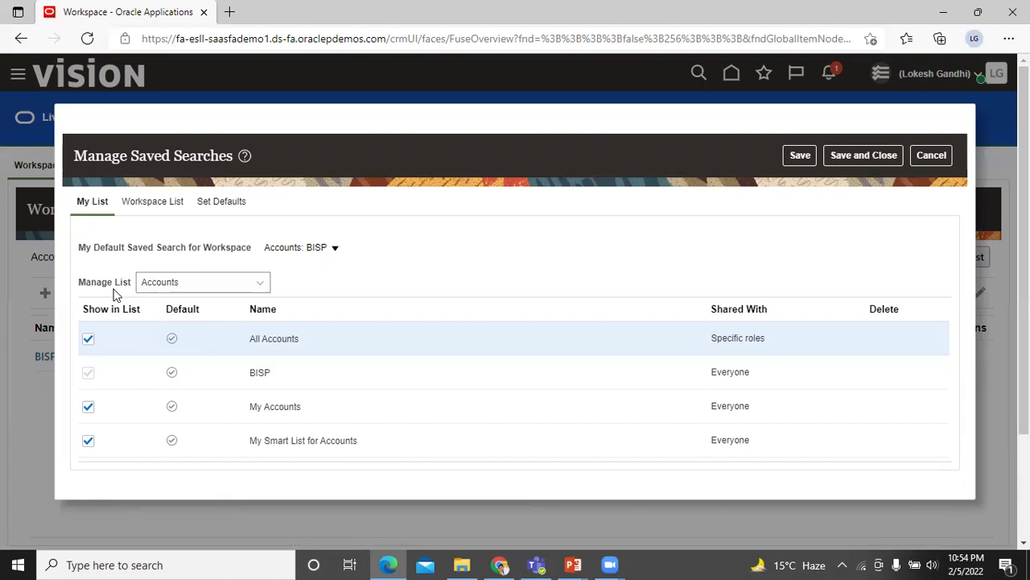
Look over the record types whose saved searches can be managed, keeping Accounts selected.
{"action": "left_click", "coordinate": [161, 282]}
{"action": "left_click", "coordinate": [161, 282]}
{"action": "double_click", "coordinate": [161, 281]}
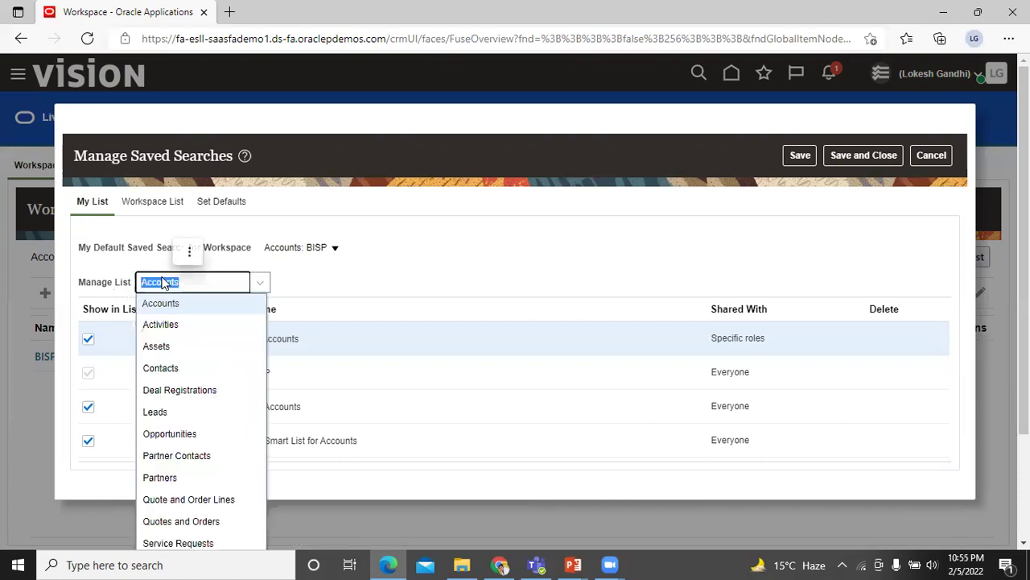
{"action": "left_click", "coordinate": [161, 282]}
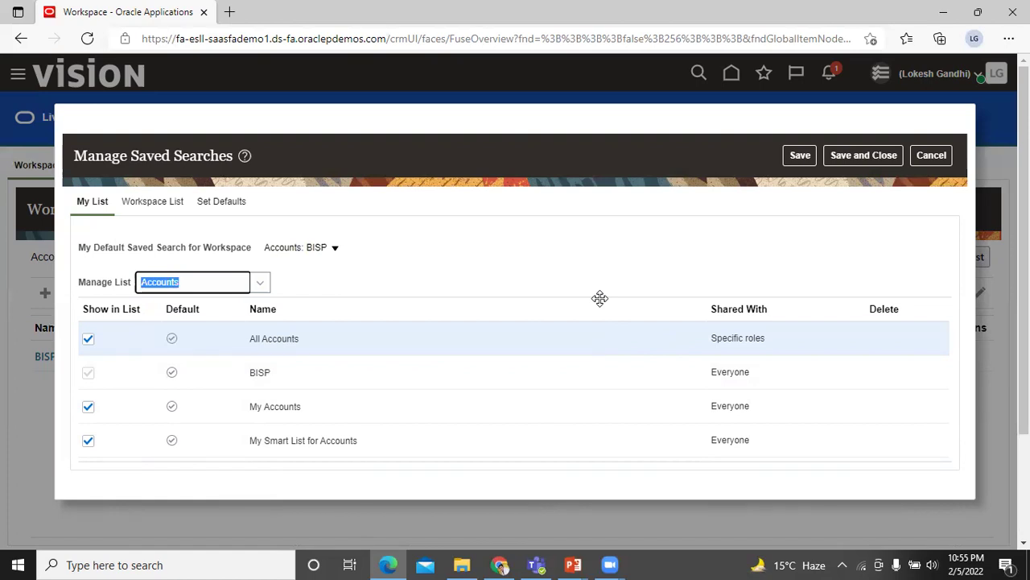
Show the Workspace List of account saved searches and set the sharing of the user-created All Accounts search to Not shared.
{"action": "left_click", "coordinate": [148, 215]}
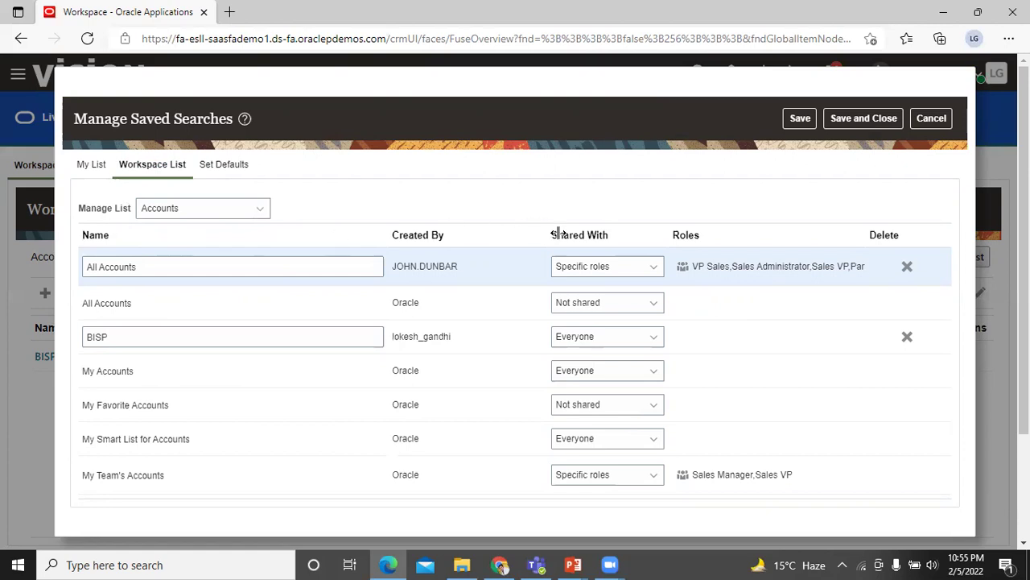
{"action": "left_click", "coordinate": [604, 267]}
{"action": "left_click", "coordinate": [606, 268]}
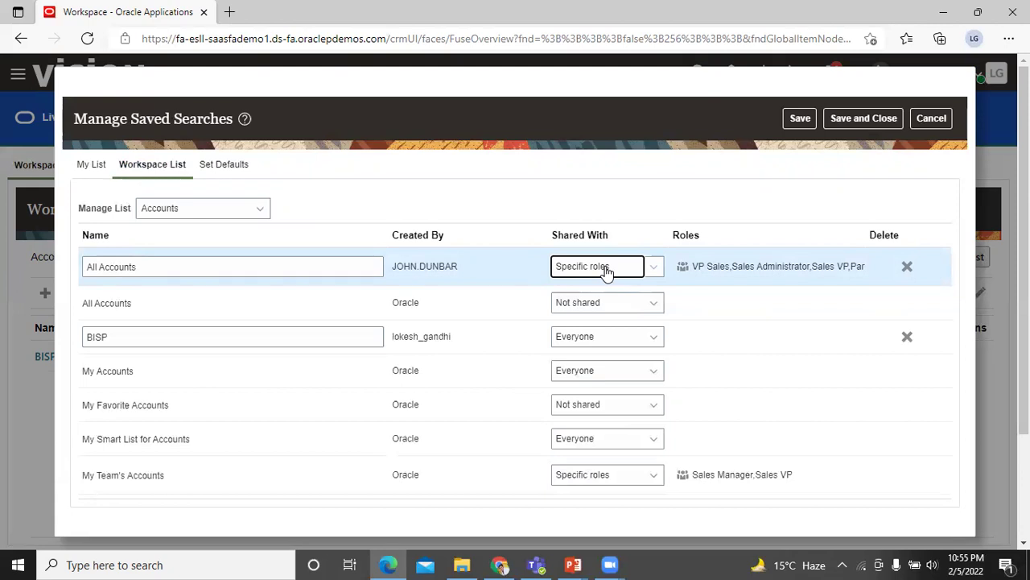
{"action": "left_click", "coordinate": [652, 268]}
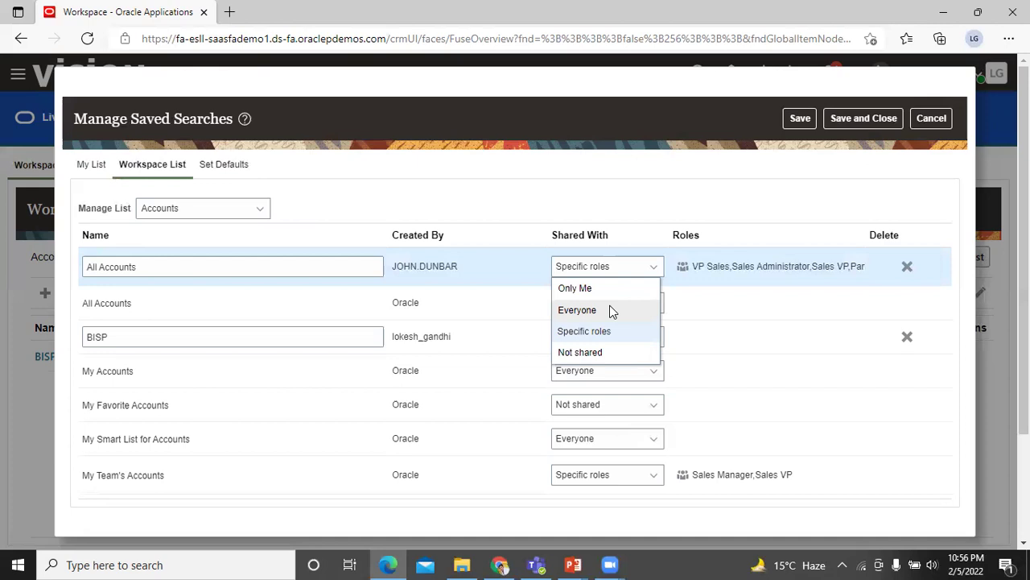
{"action": "left_click", "coordinate": [609, 354]}
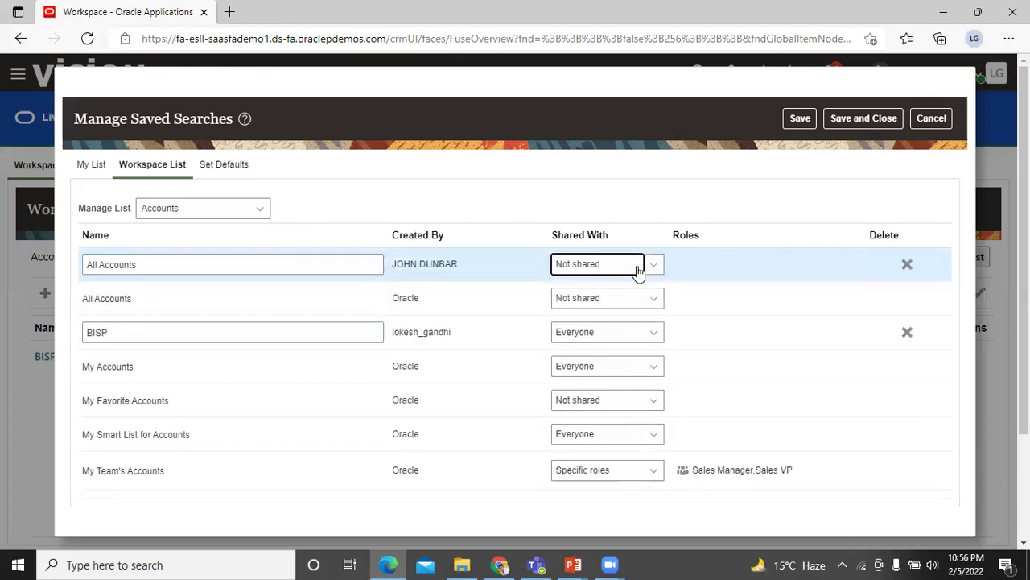